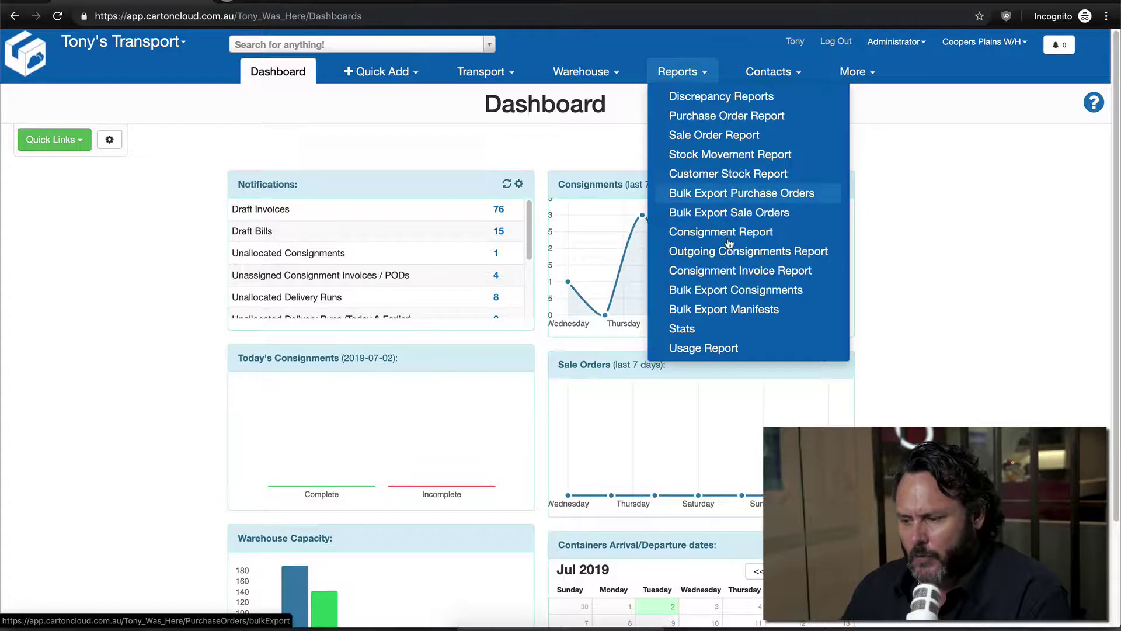
Open the Consignment Report page.
click(746, 237)
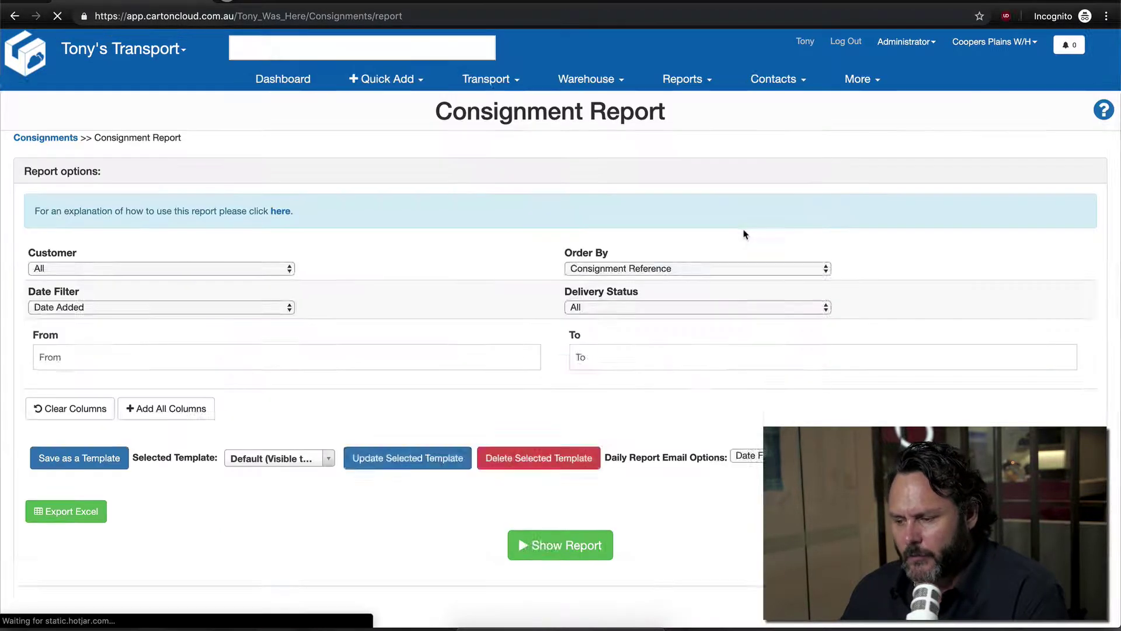
click(690, 75)
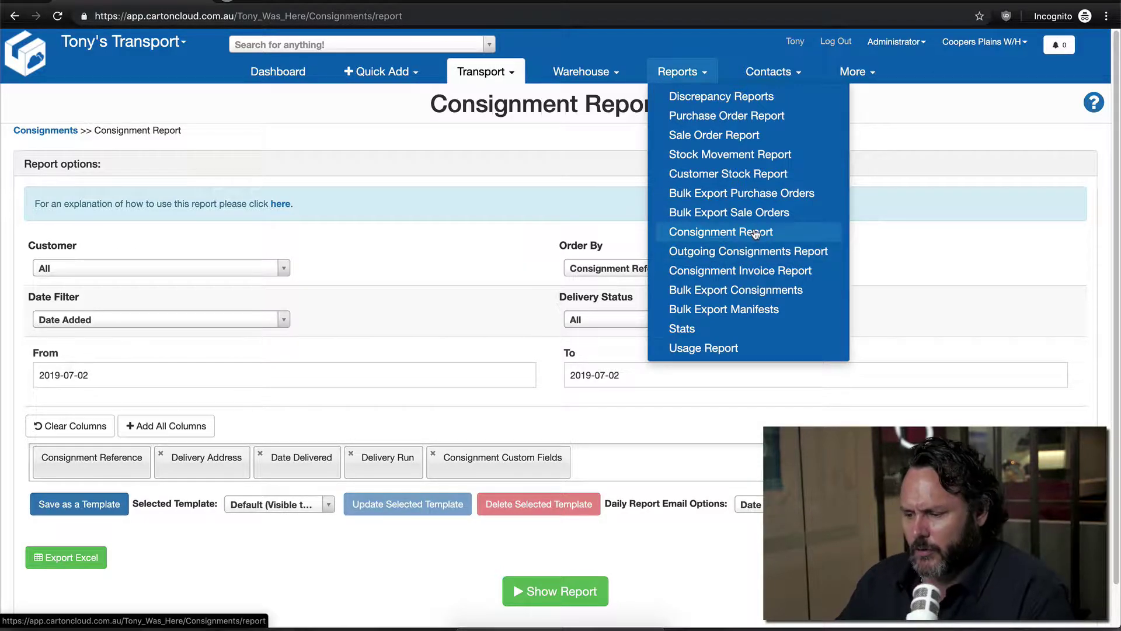
click(755, 232)
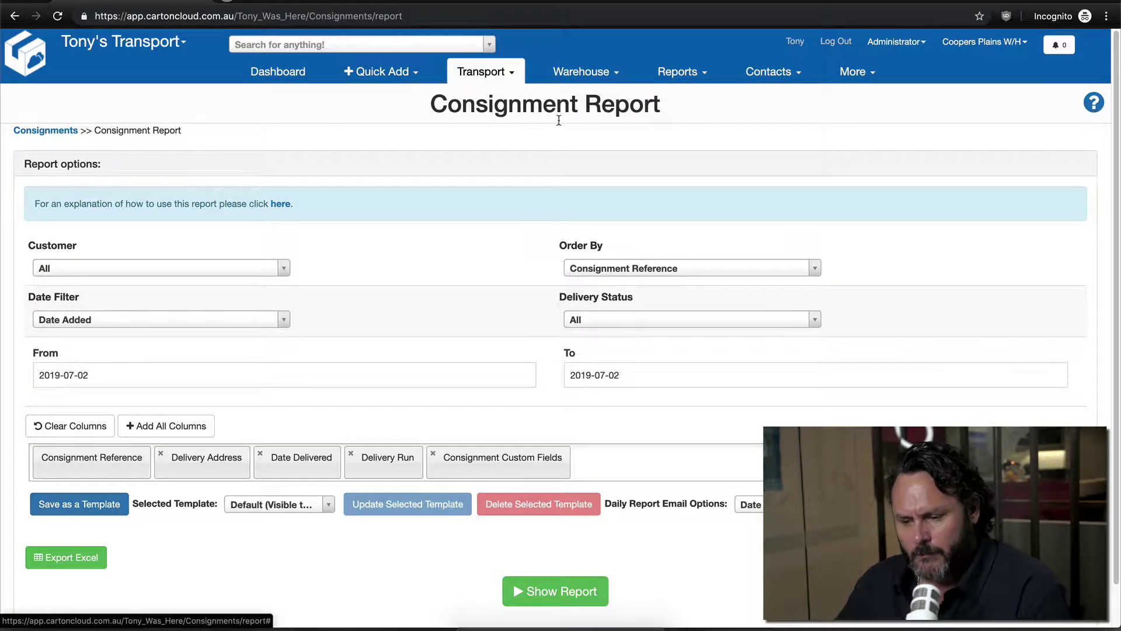
Keep the report's customer selection at All and order the consignments by Date Added.
scroll(463, 257, down, 1)
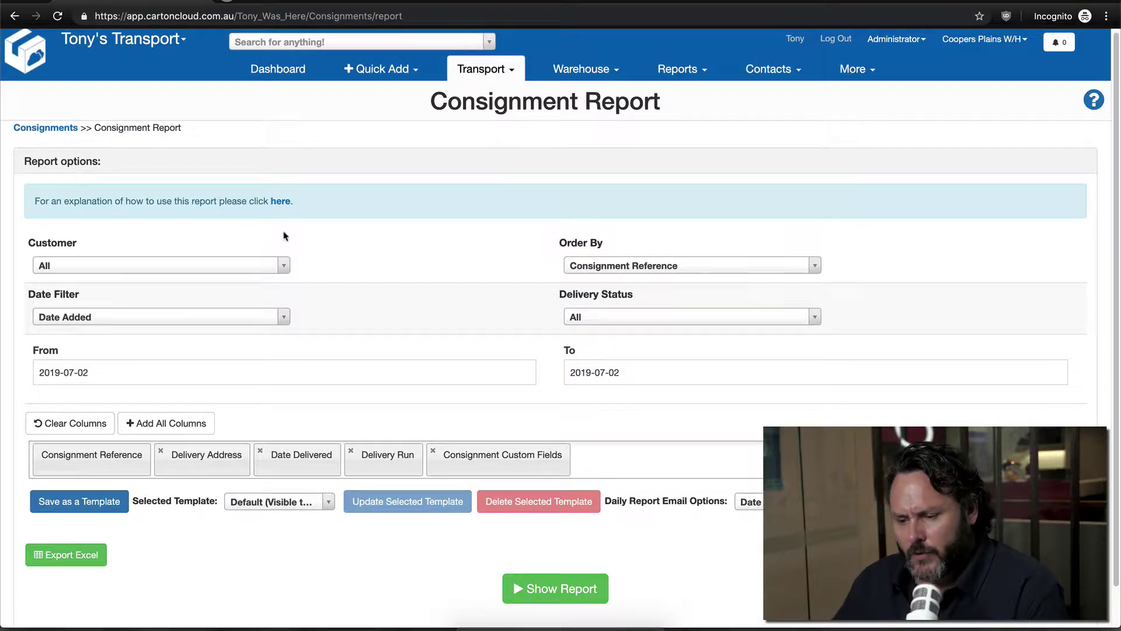
click(284, 267)
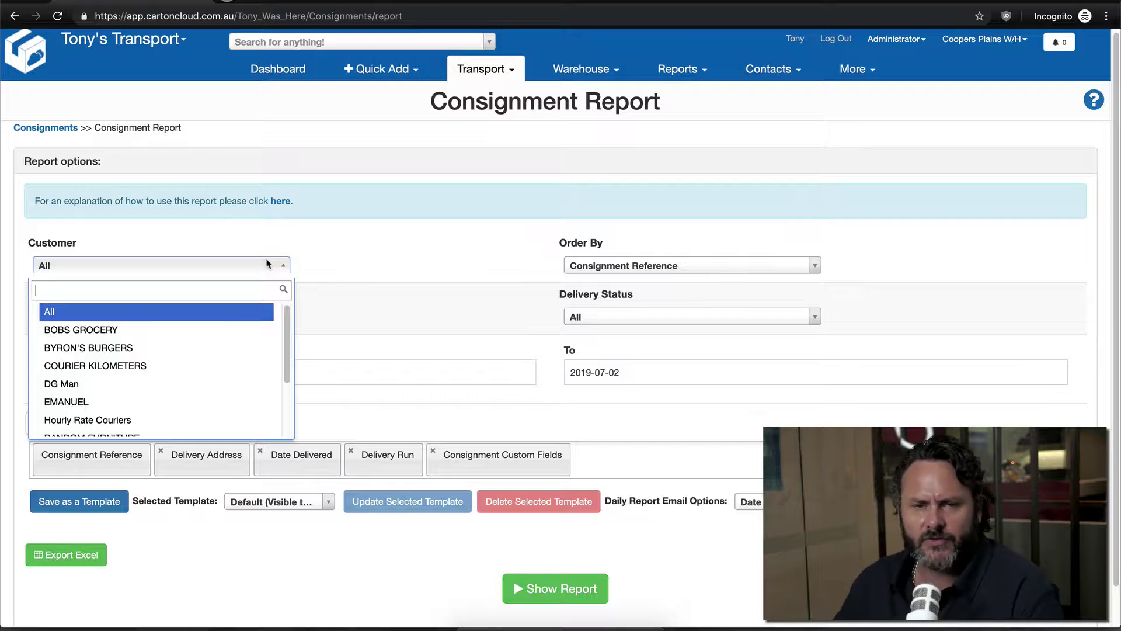
click(185, 313)
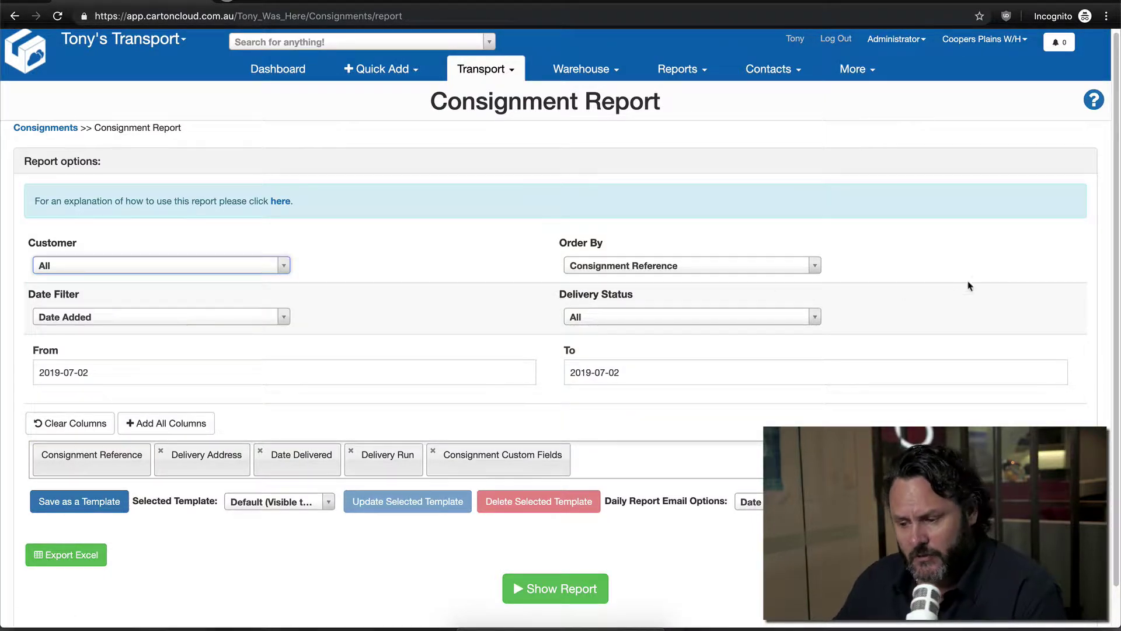
click(808, 264)
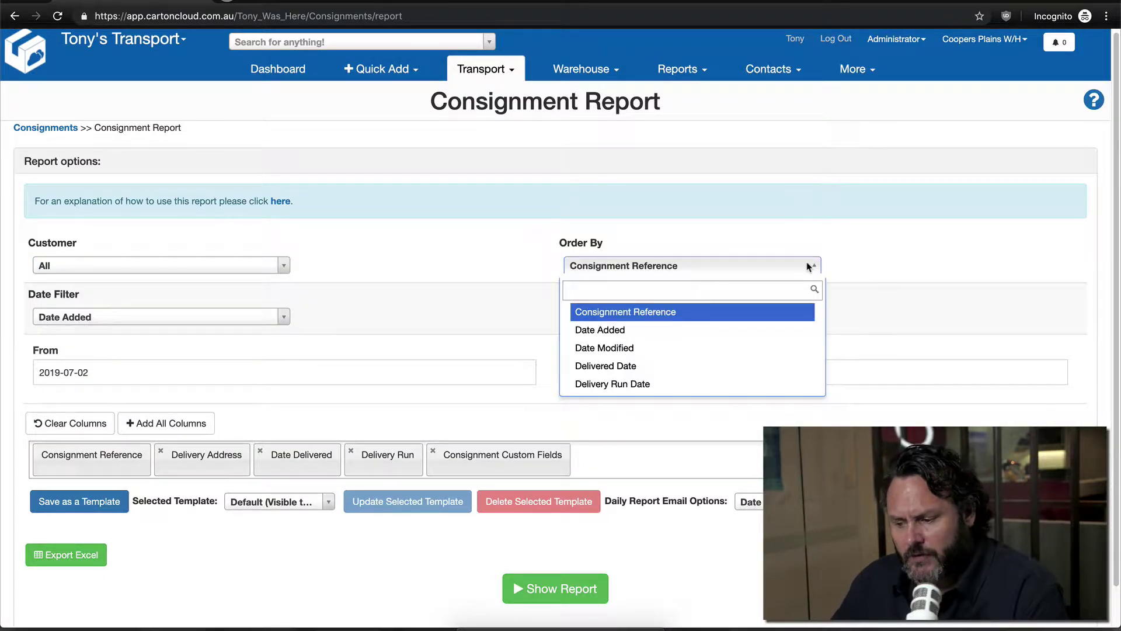
click(630, 335)
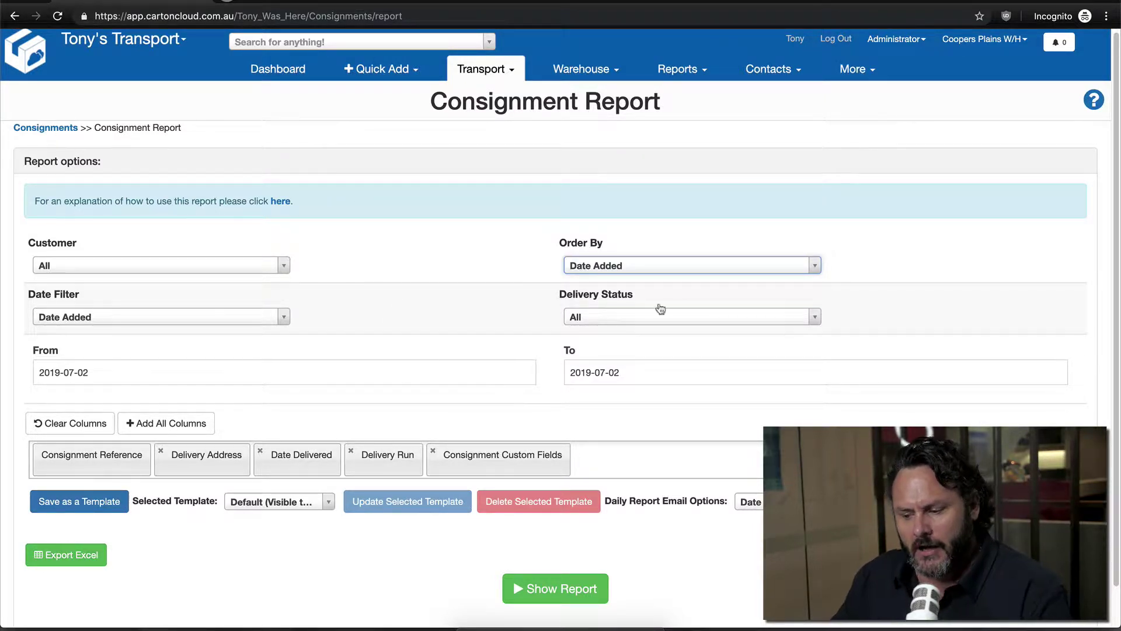
Set the report's date range from 2019-06-01 to 2019-07-01.
click(239, 373)
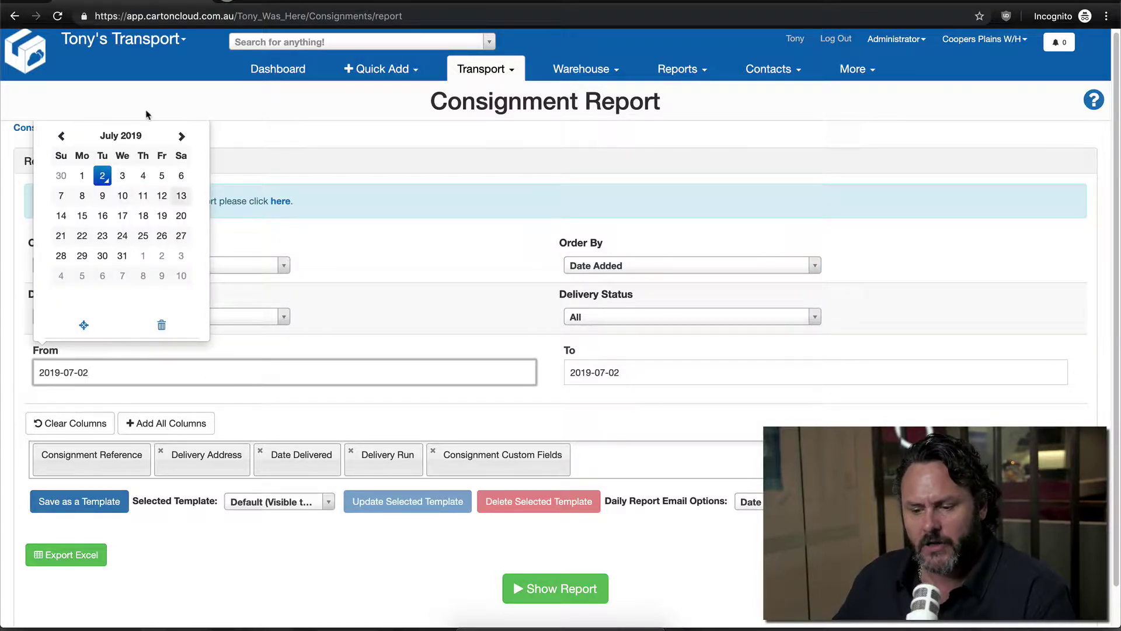
click(62, 135)
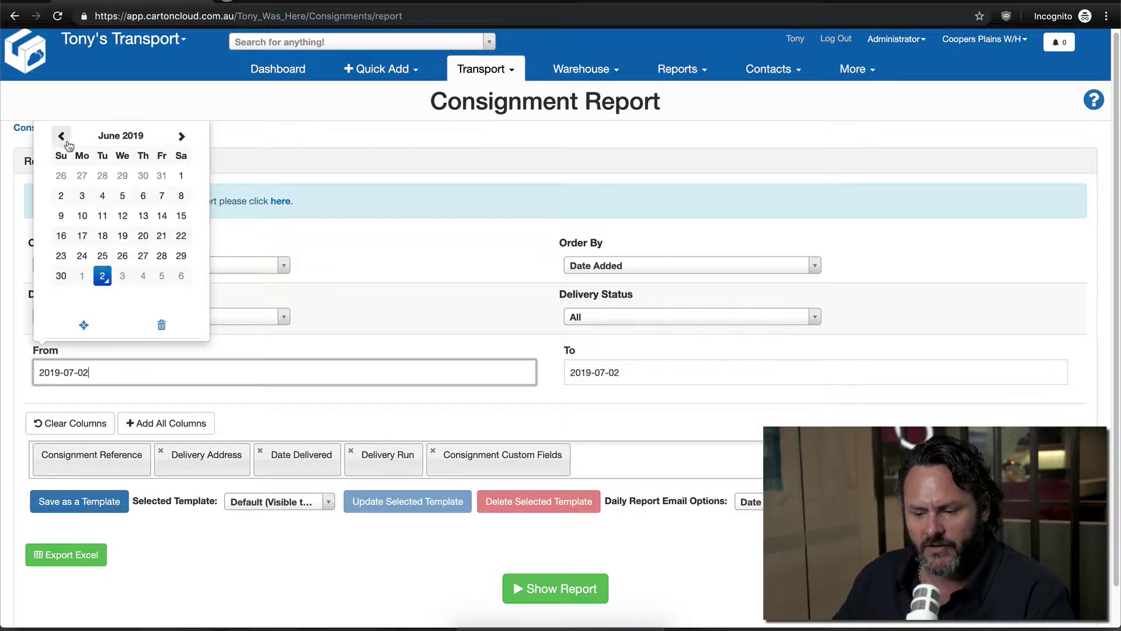
click(181, 175)
click(646, 370)
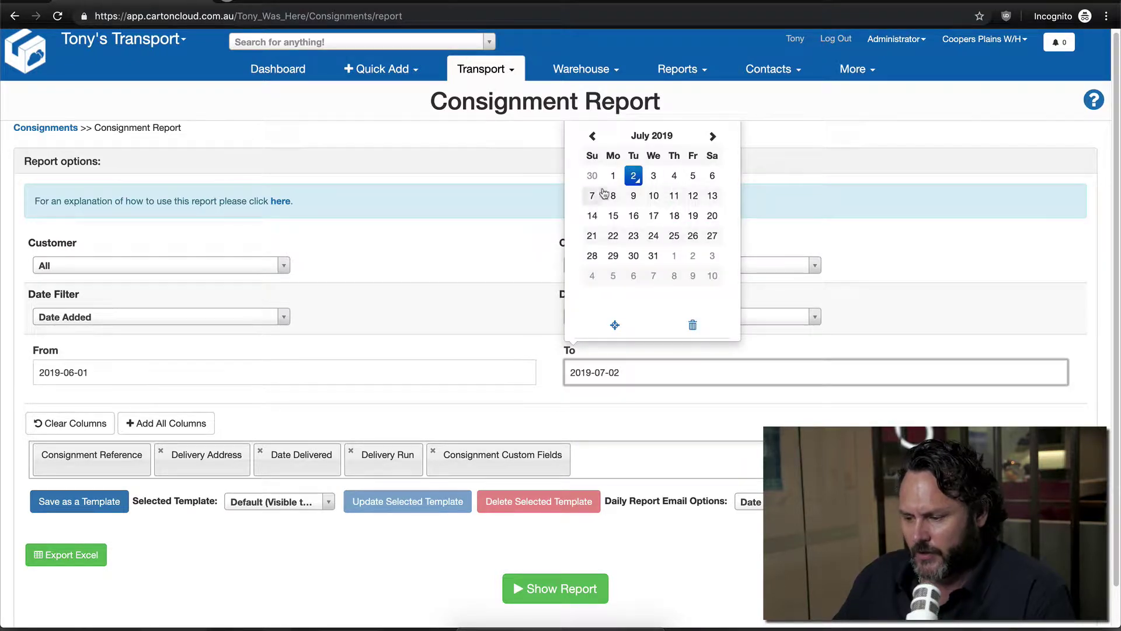
click(612, 177)
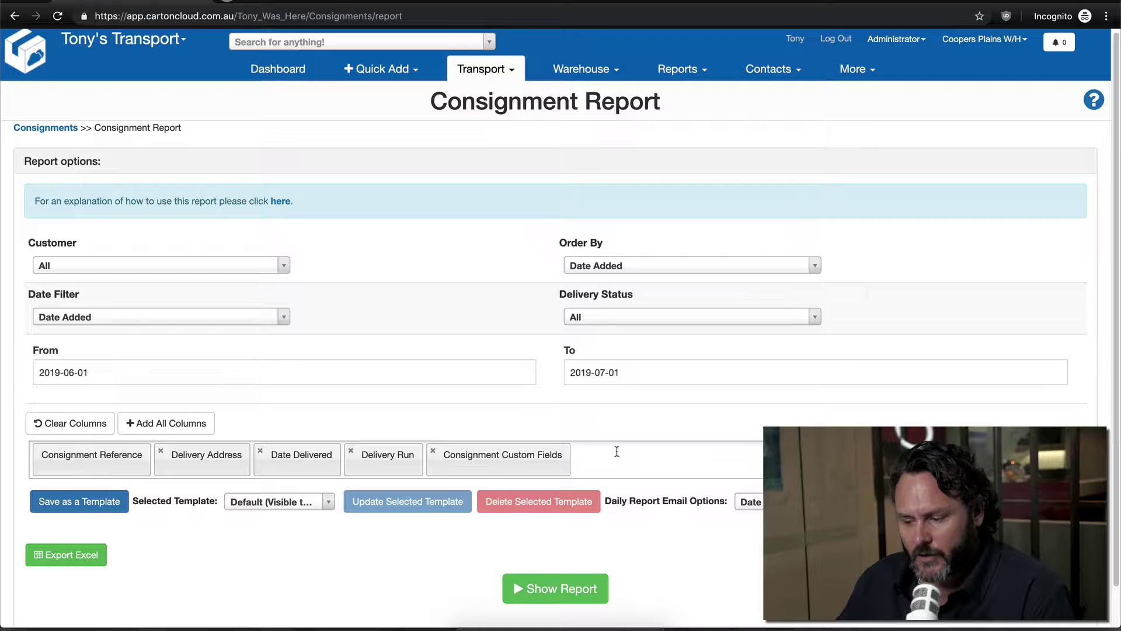
Look through the additional columns available for the consignment report.
scroll(617, 452, down, 1)
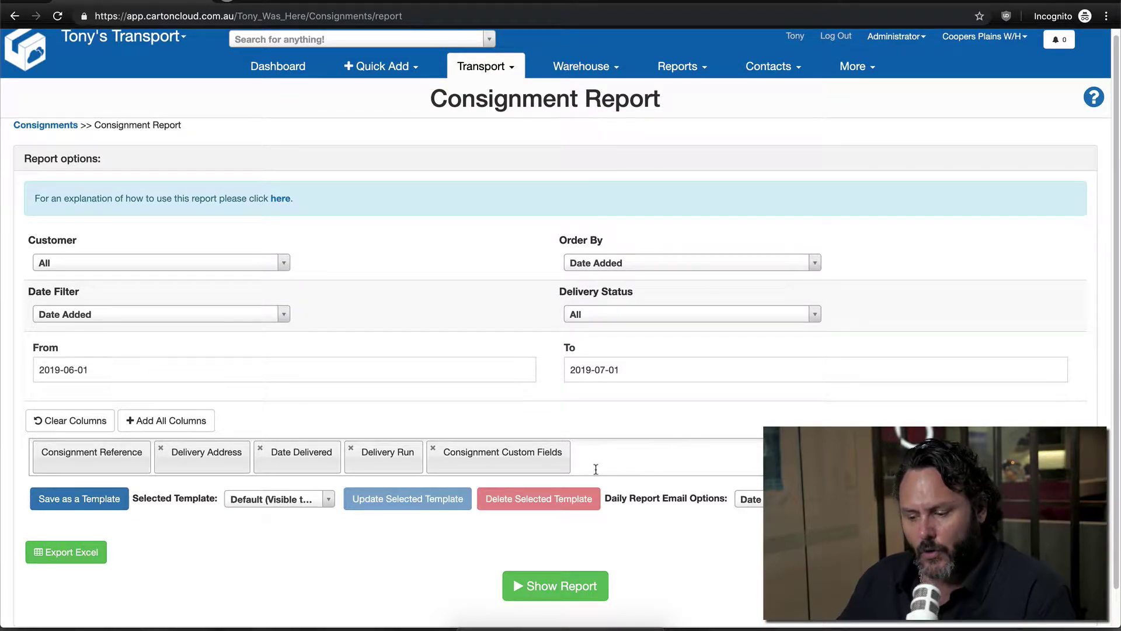
click(632, 454)
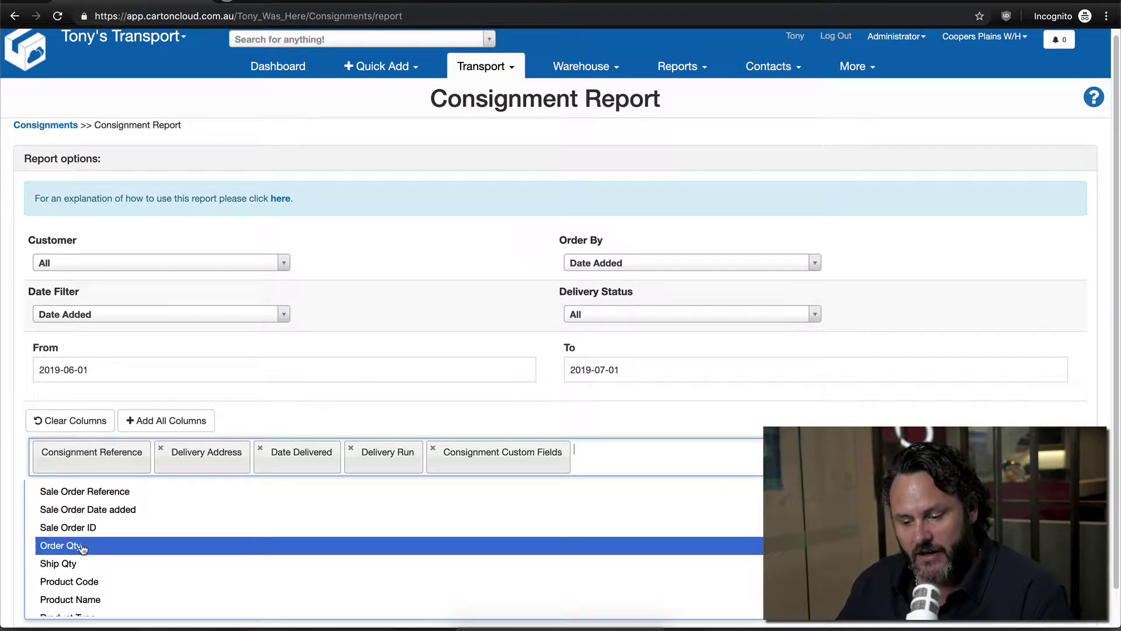
click(648, 416)
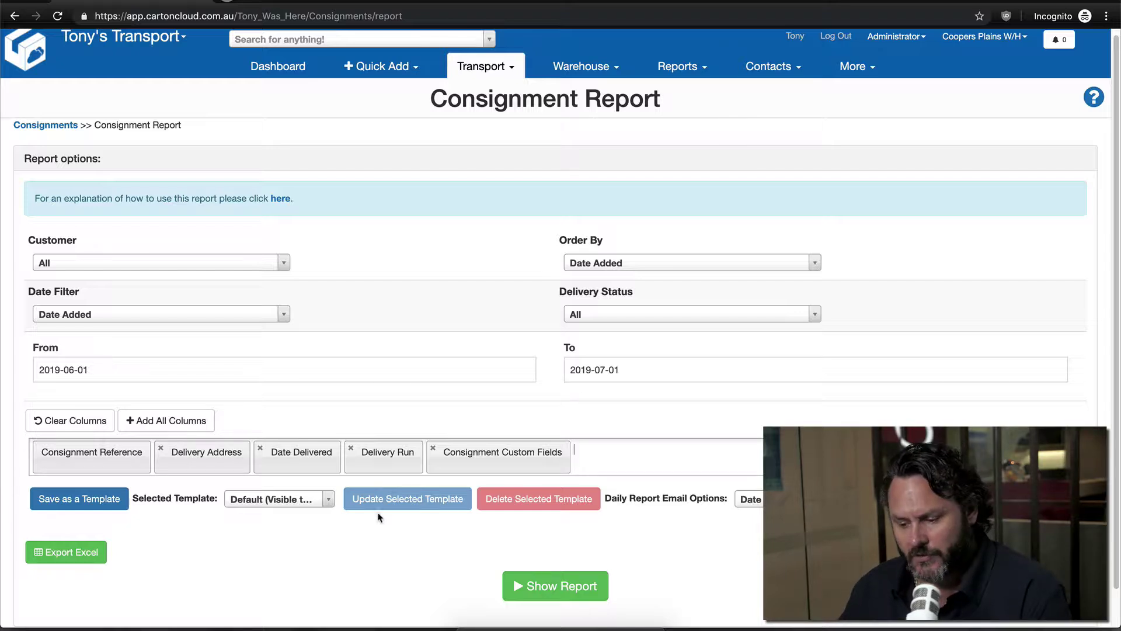
Load the Bulk Export Consignments template and review the set of report columns it contains.
click(326, 498)
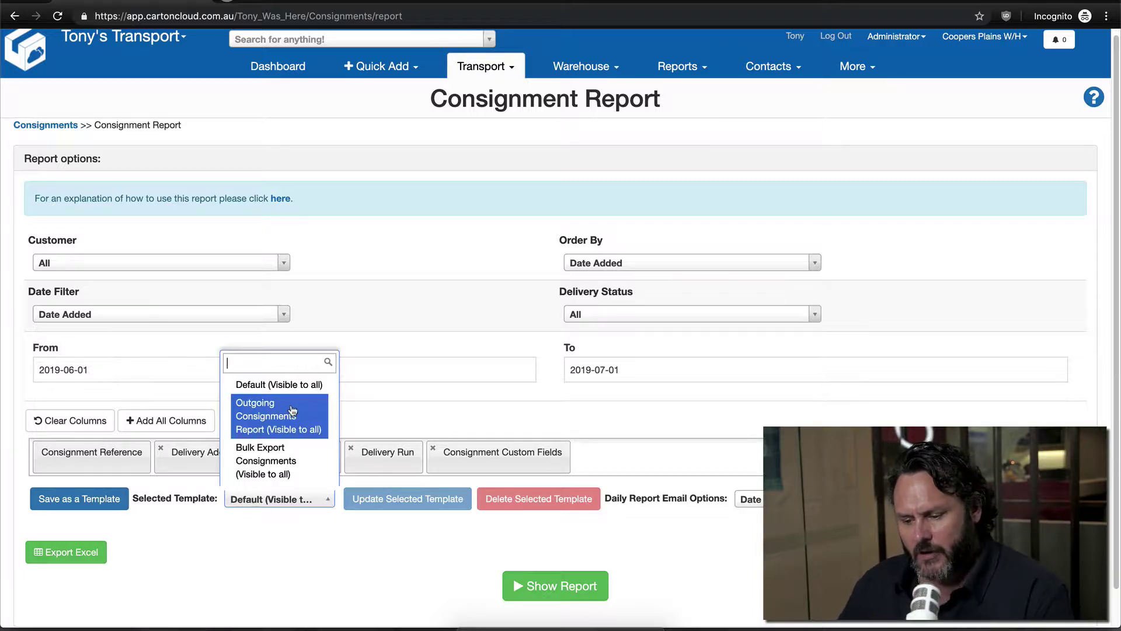
click(288, 464)
scroll(315, 462, down, 1)
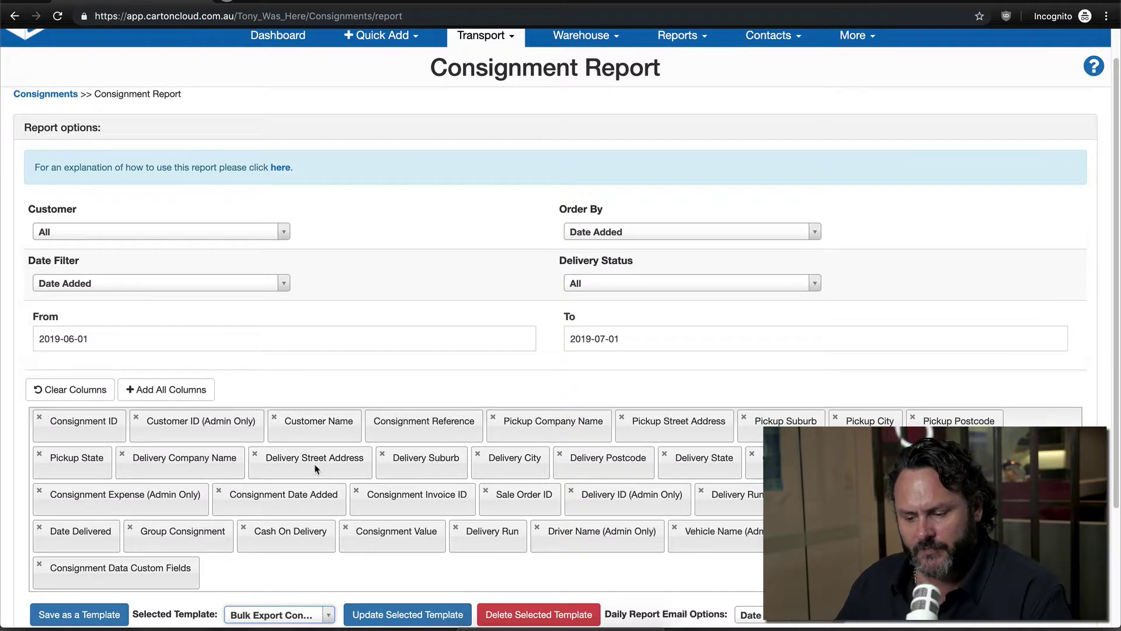
scroll(315, 467, down, 1)
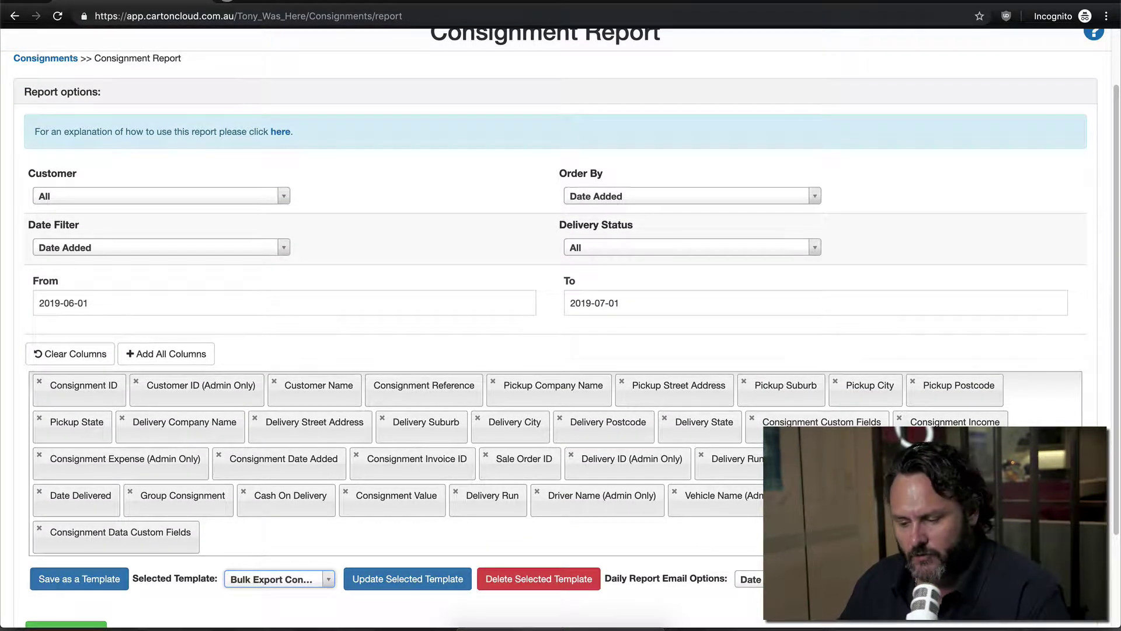
scroll(563, 403, down, 2)
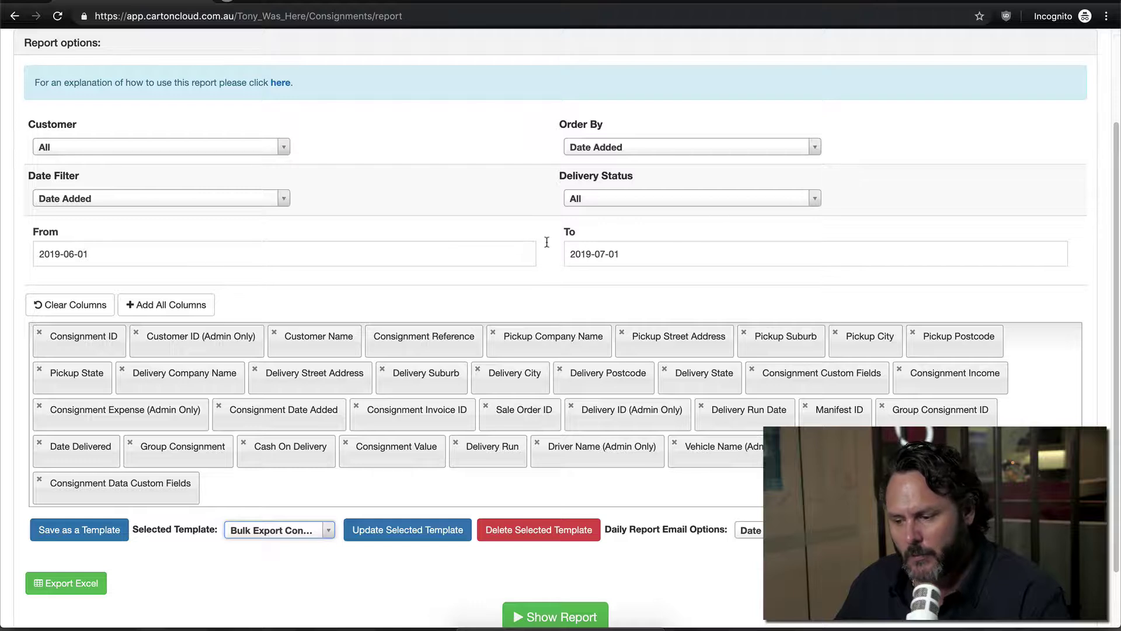
scroll(489, 243, down, 1)
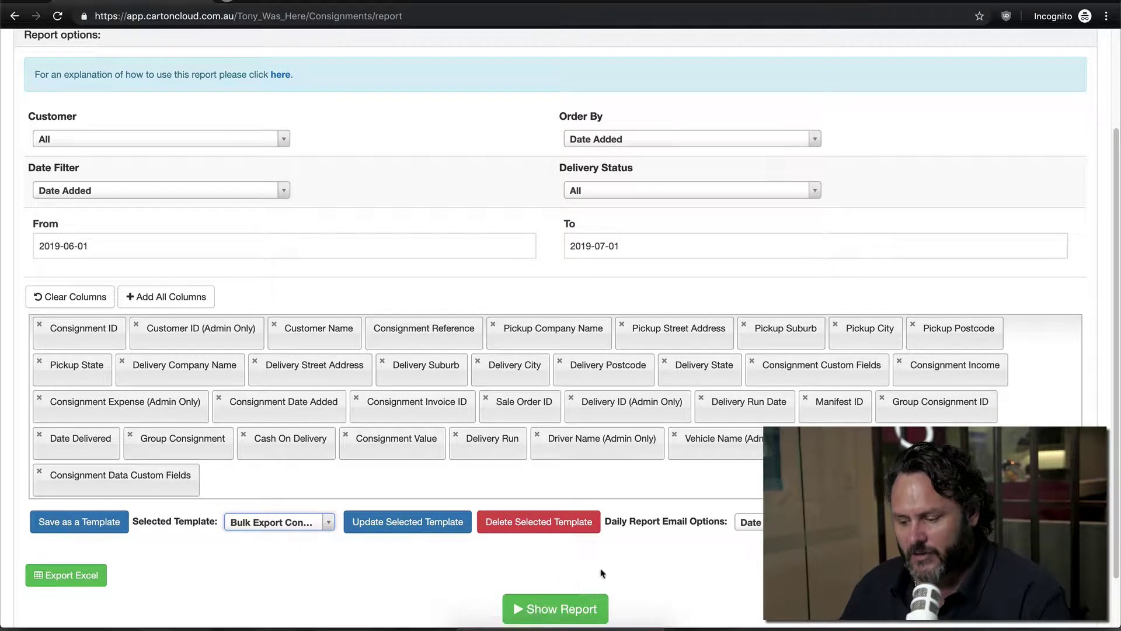
Generate the consignment report with the template's columns and view the resulting consignment rows.
click(584, 608)
scroll(648, 578, down, 5)
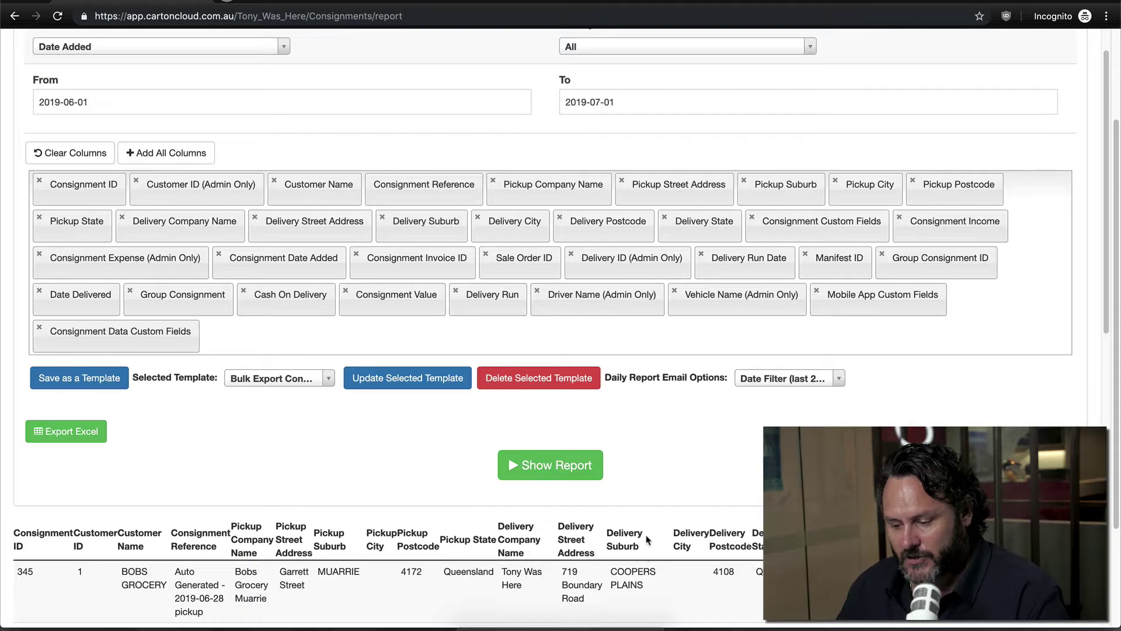
scroll(671, 433, down, 2)
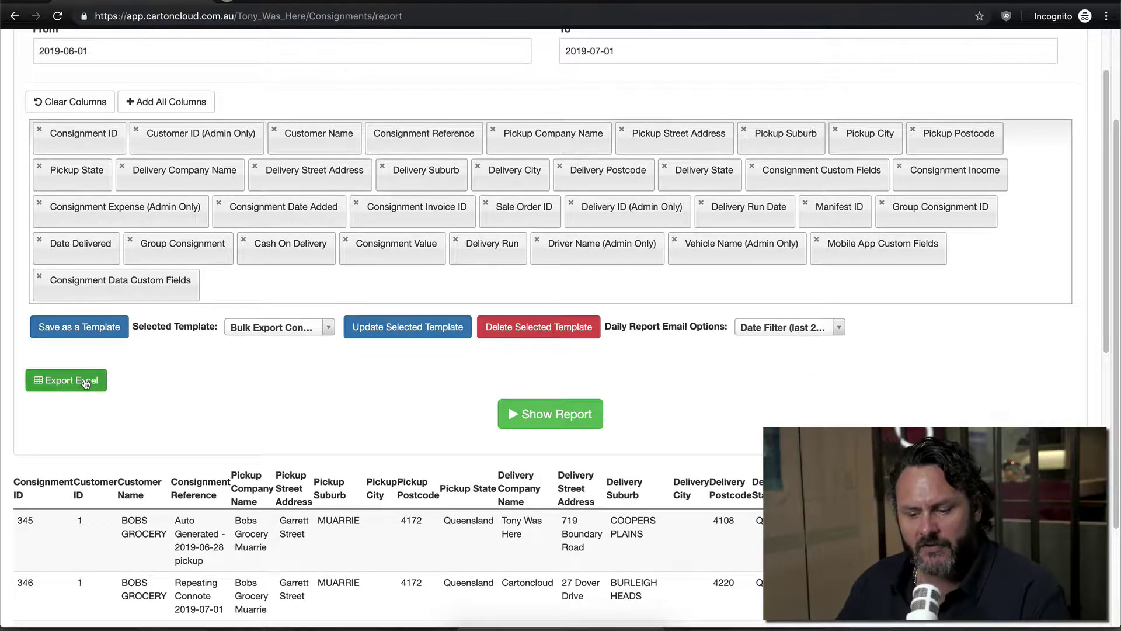
Clear the template's columns from the report's column selection.
scroll(70, 378, up, 5)
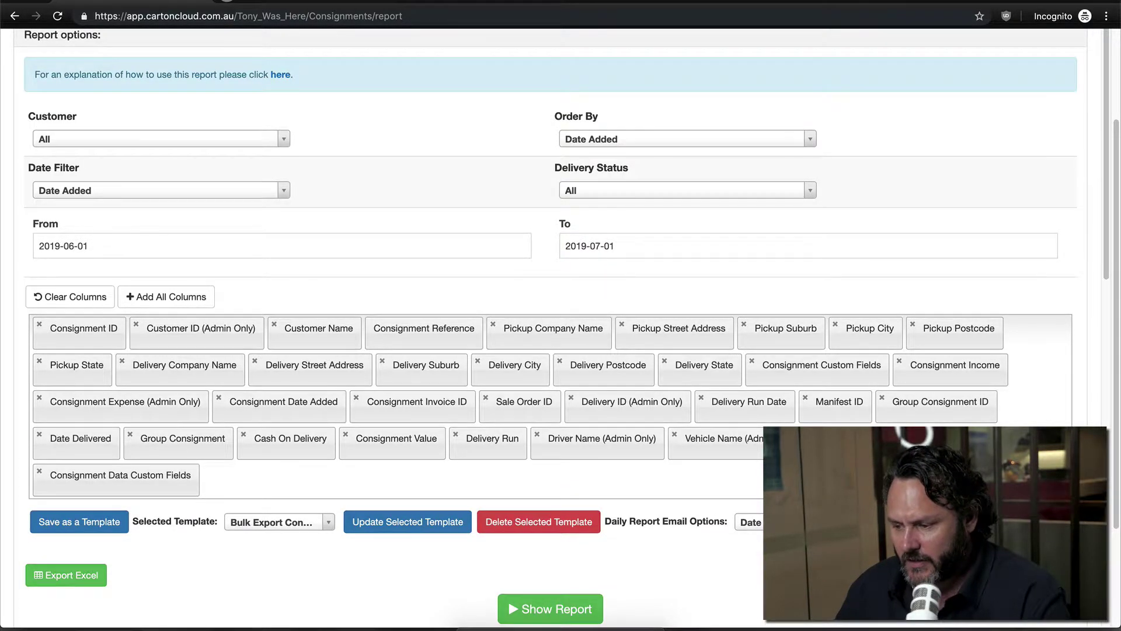
scroll(985, 170, up, 3)
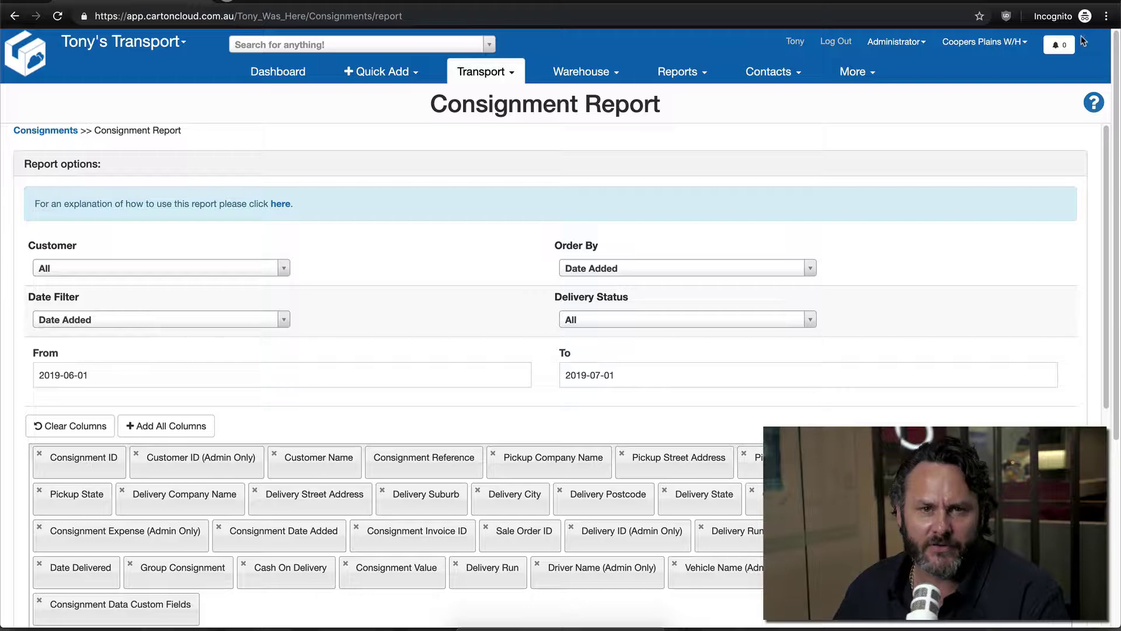
scroll(870, 186, down, 1)
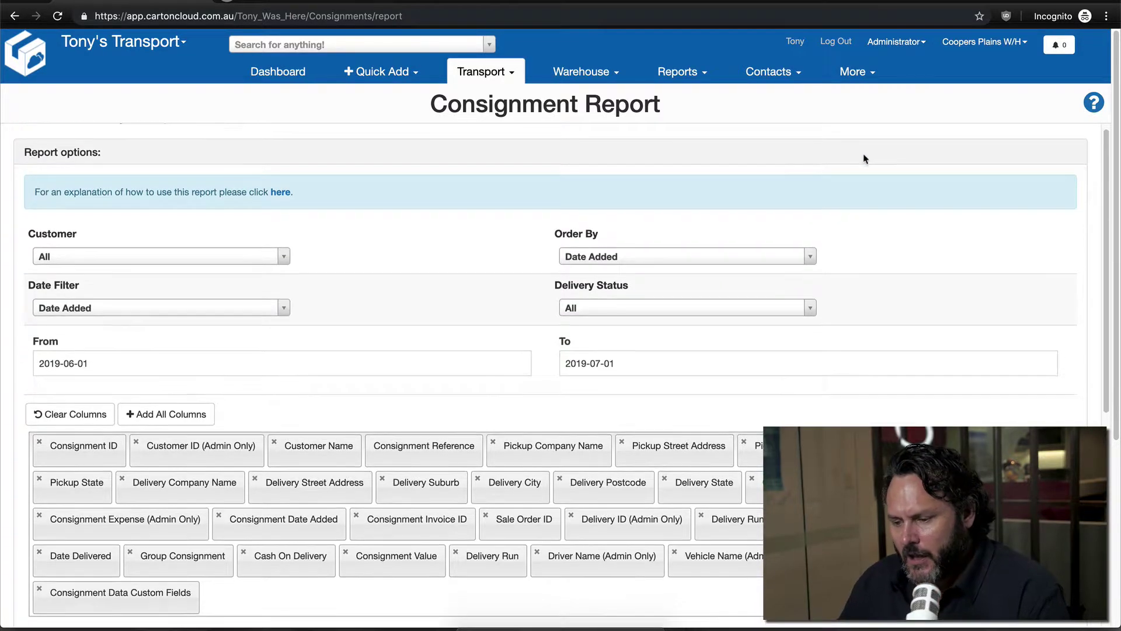
scroll(865, 159, down, 3)
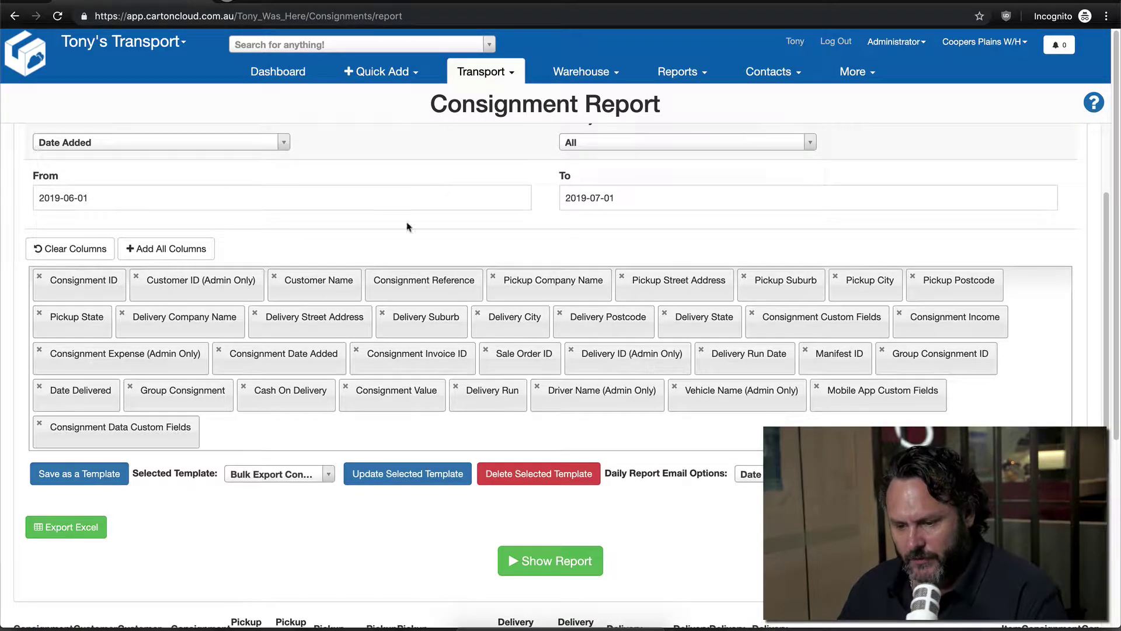
click(97, 249)
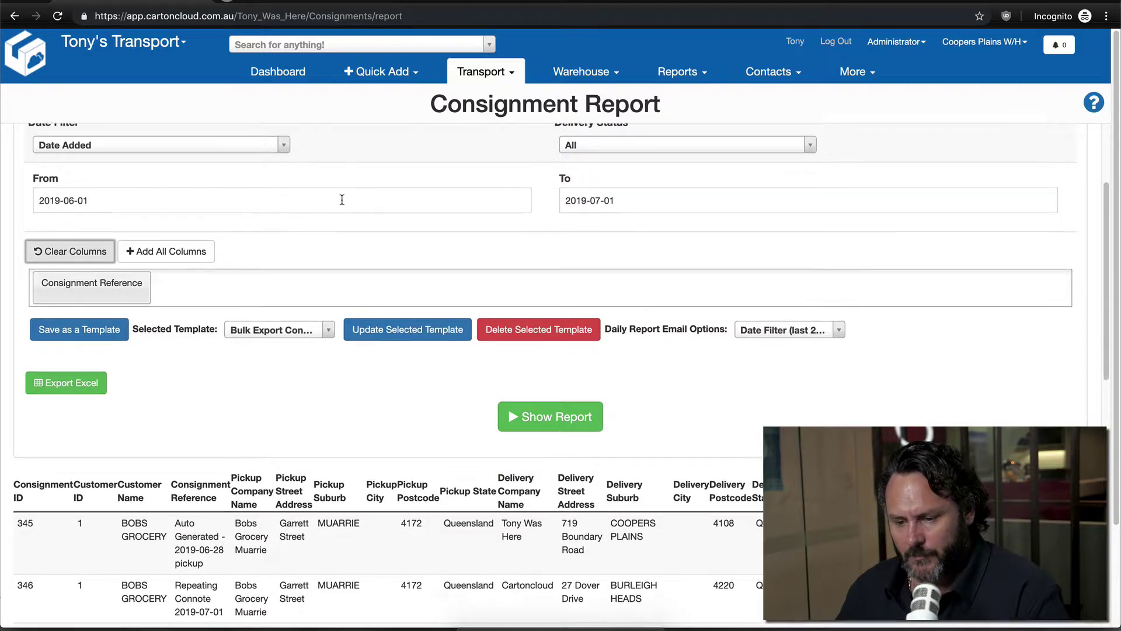
Examine the available date filter and delivery status options, leaving both selections as they are.
scroll(342, 200, up, 3)
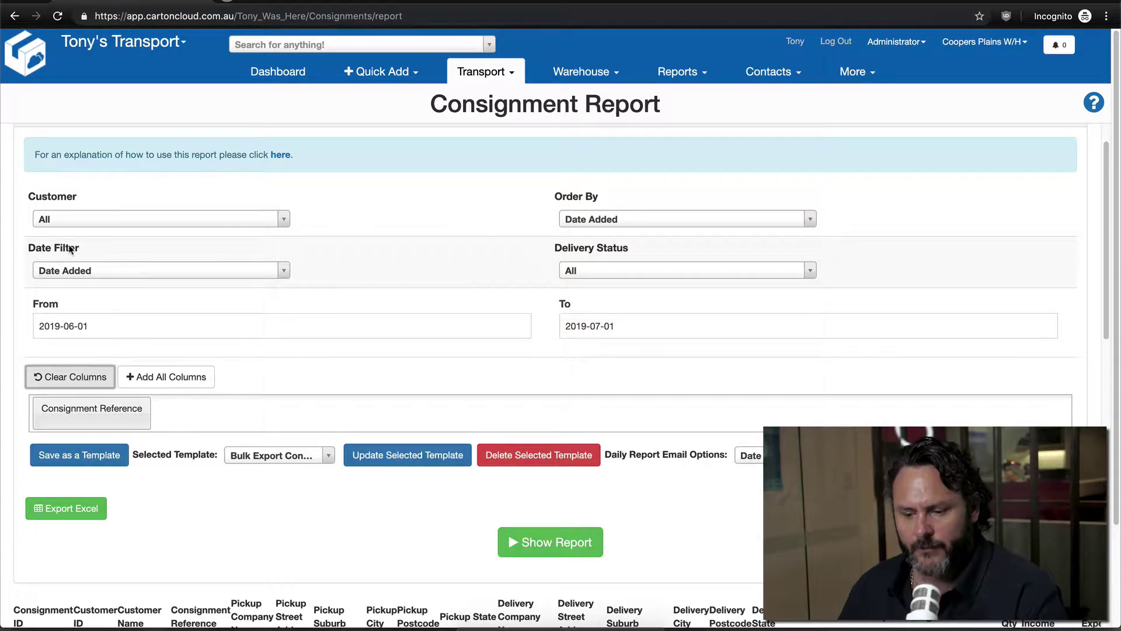
click(168, 272)
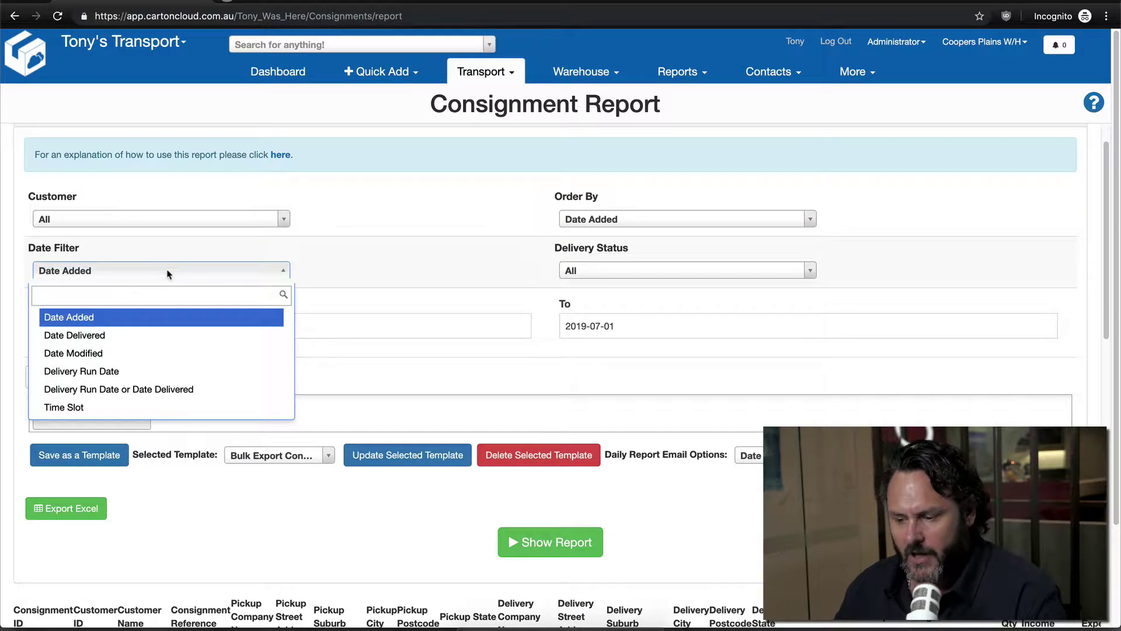
click(655, 270)
click(653, 270)
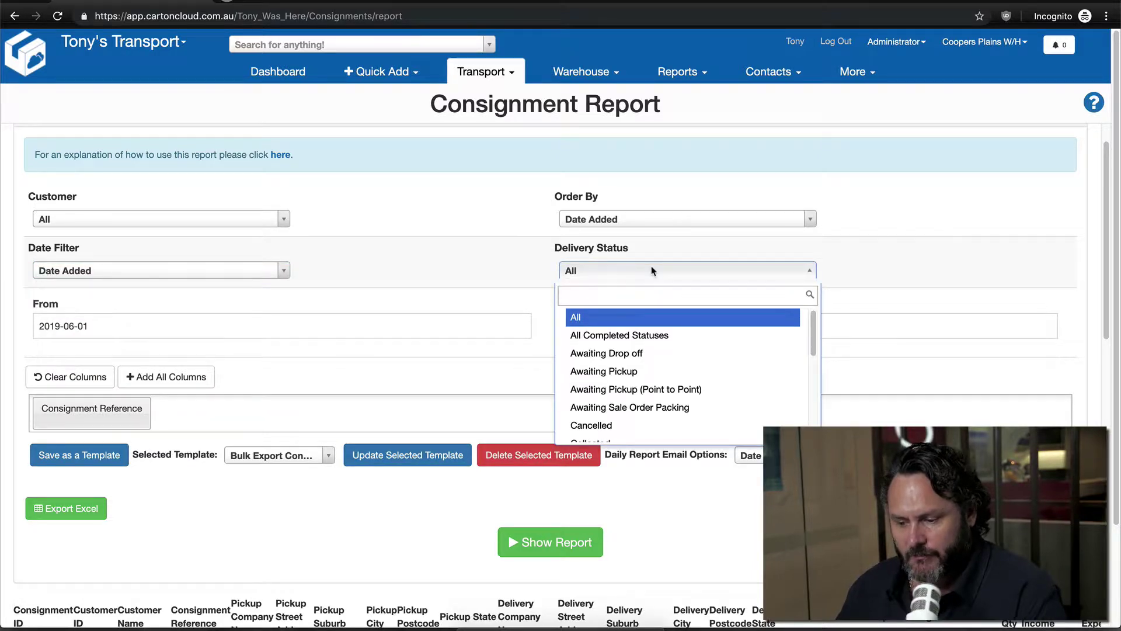
click(647, 267)
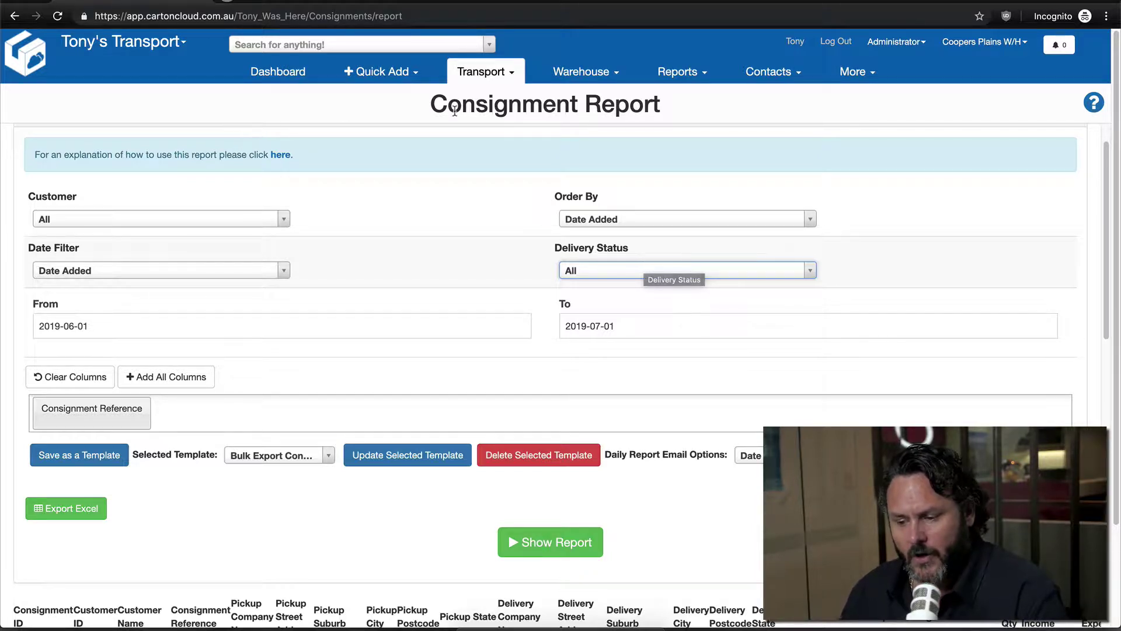
Set the report's date filter to Date Delivered and keep the delivery status at All.
scroll(310, 266, down, 3)
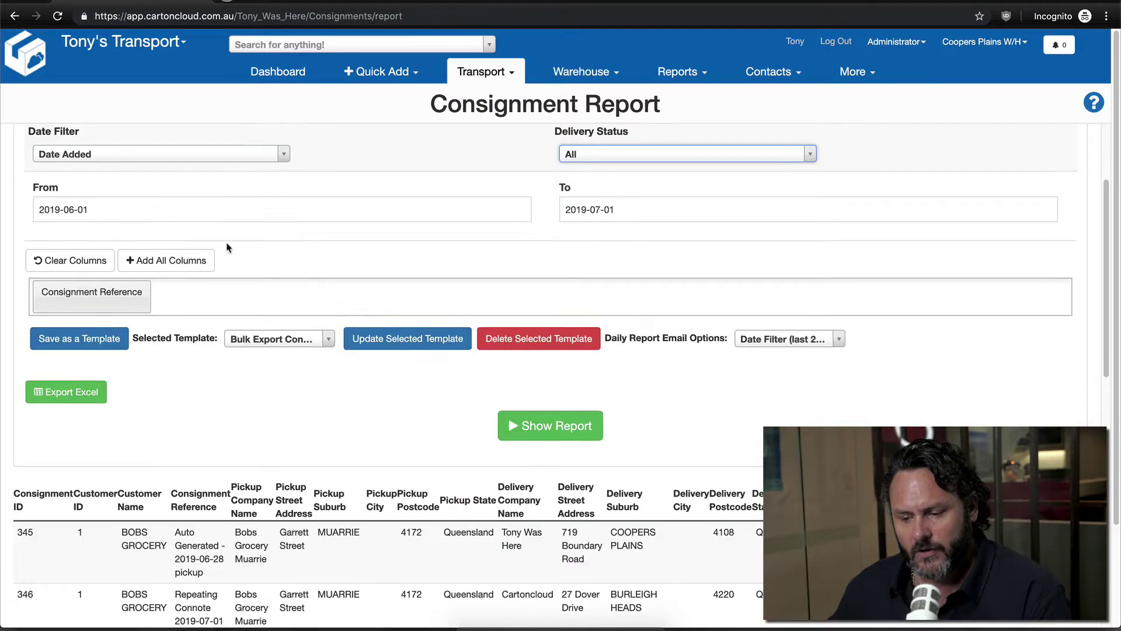
click(181, 180)
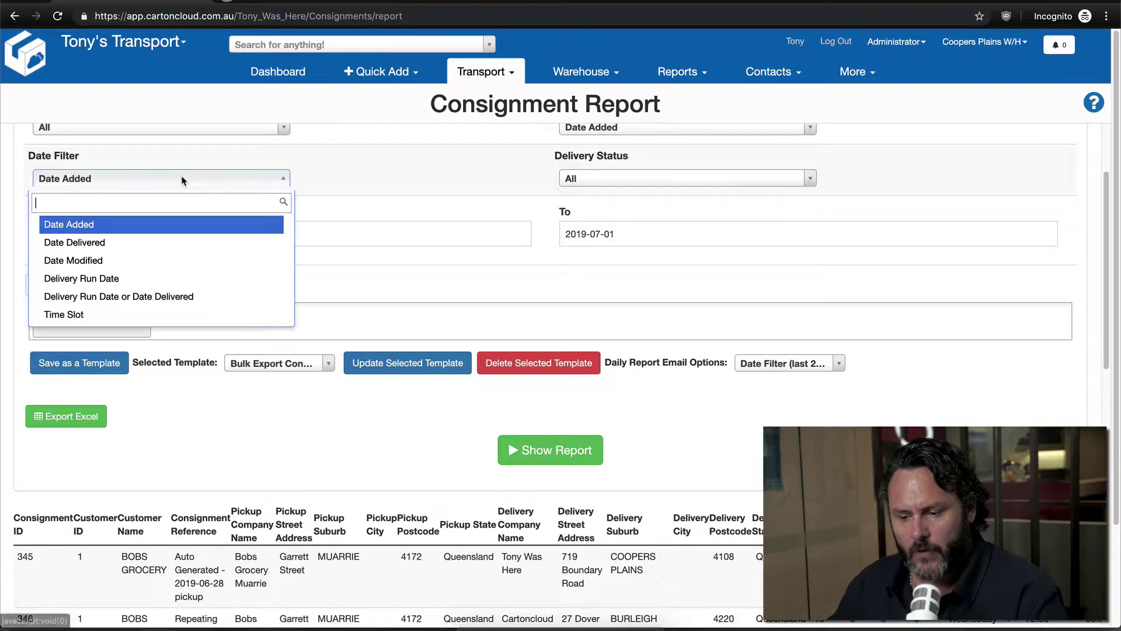
click(105, 246)
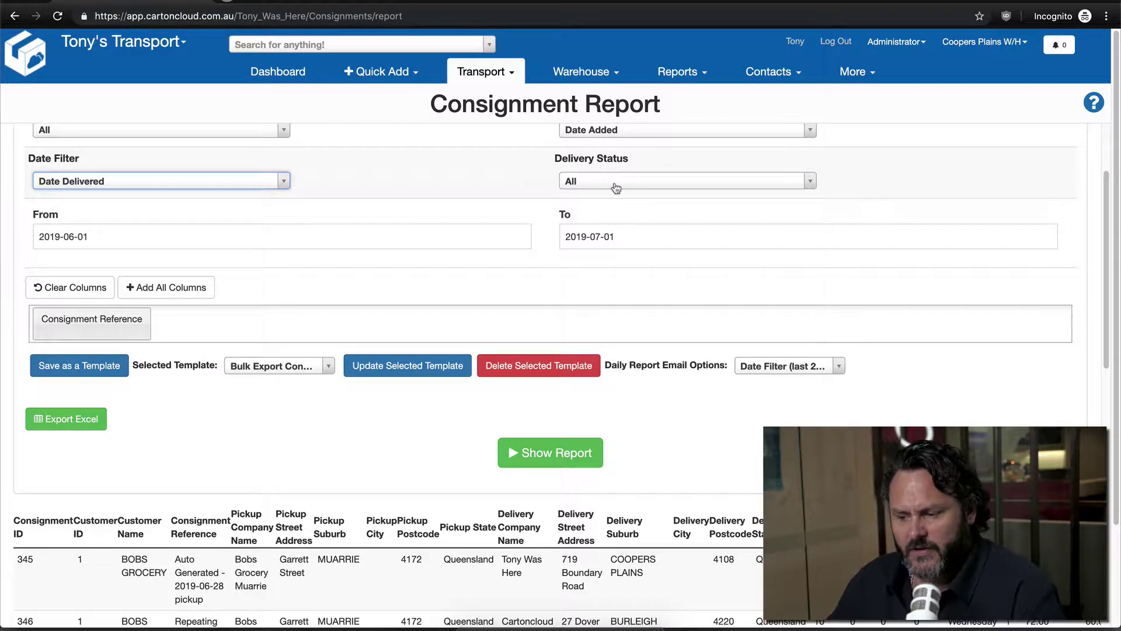
click(611, 183)
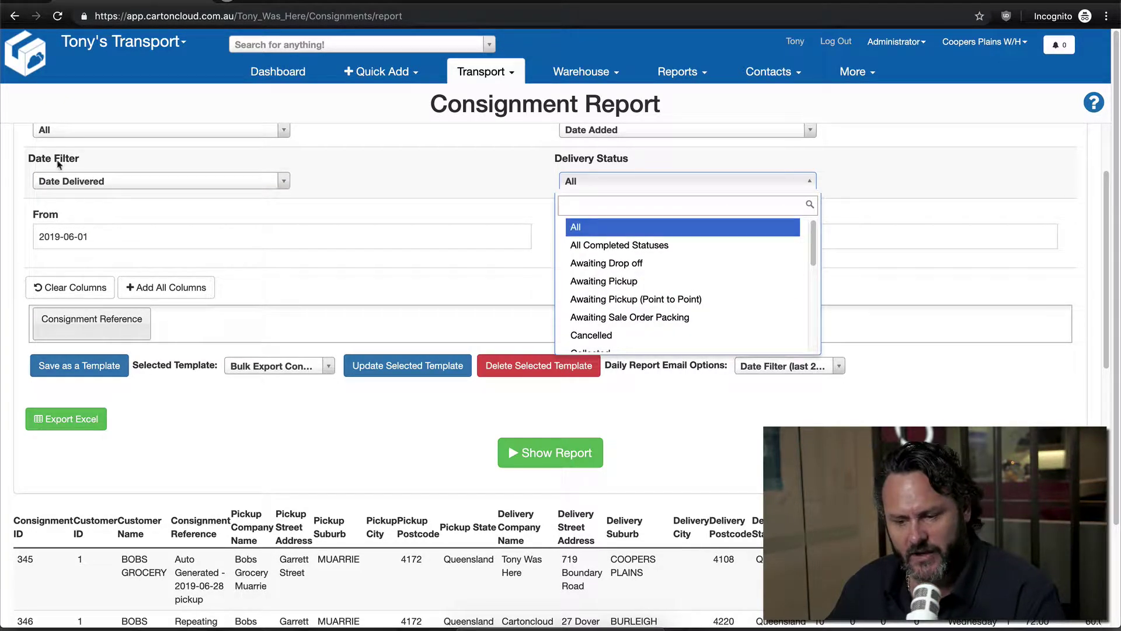
click(590, 187)
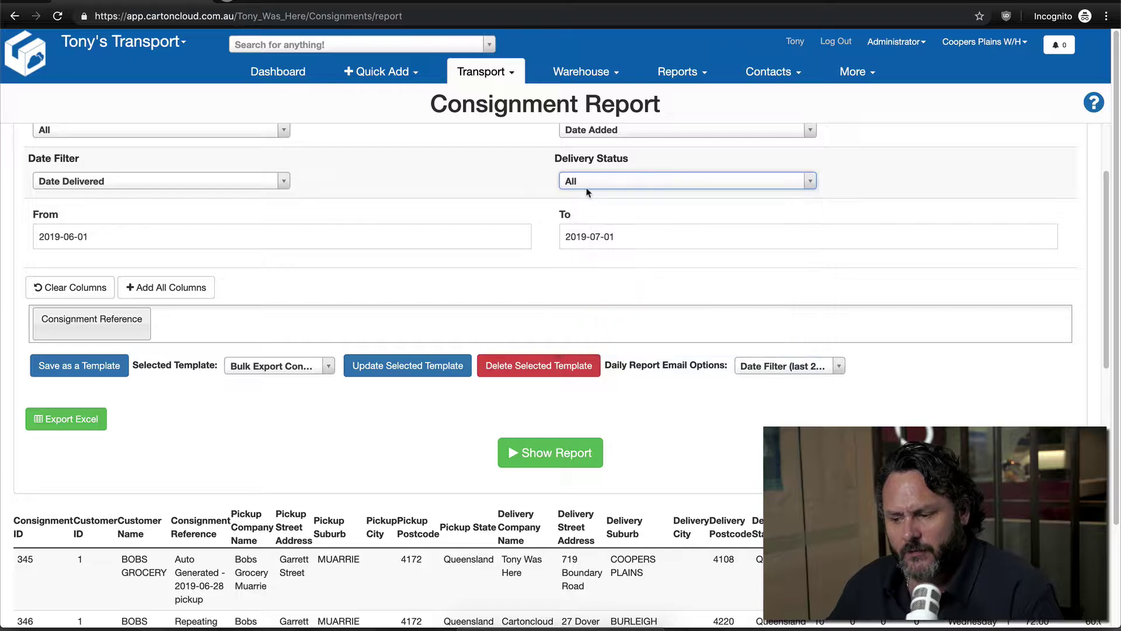
scroll(616, 170, up, 1)
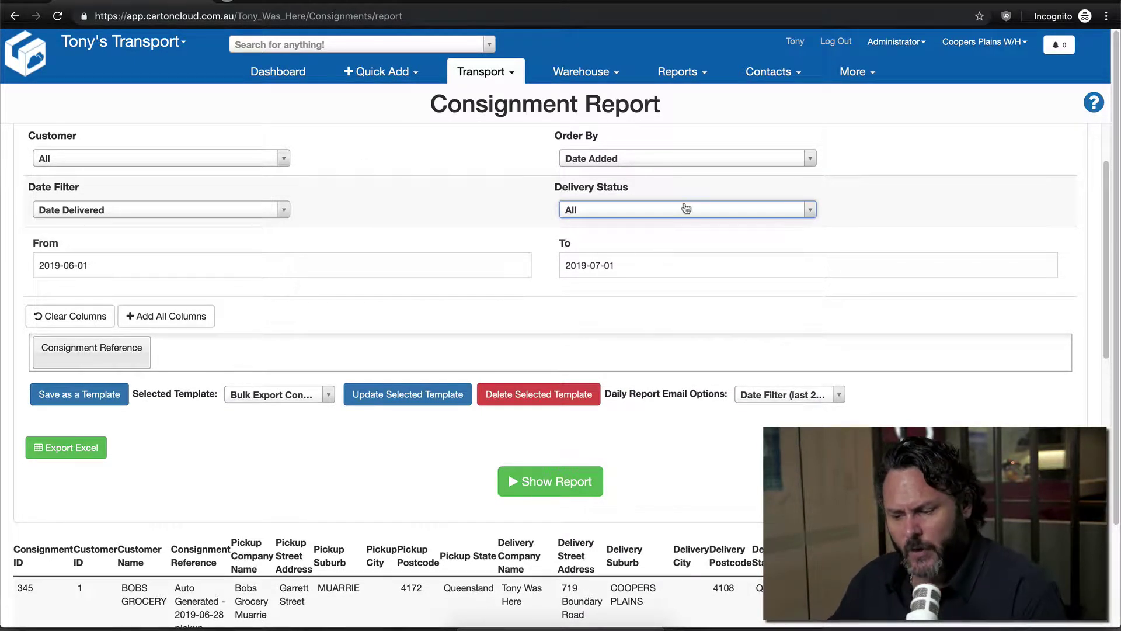
Keep the Bulk Export Consignments template selected and add all available columns to the report.
click(319, 397)
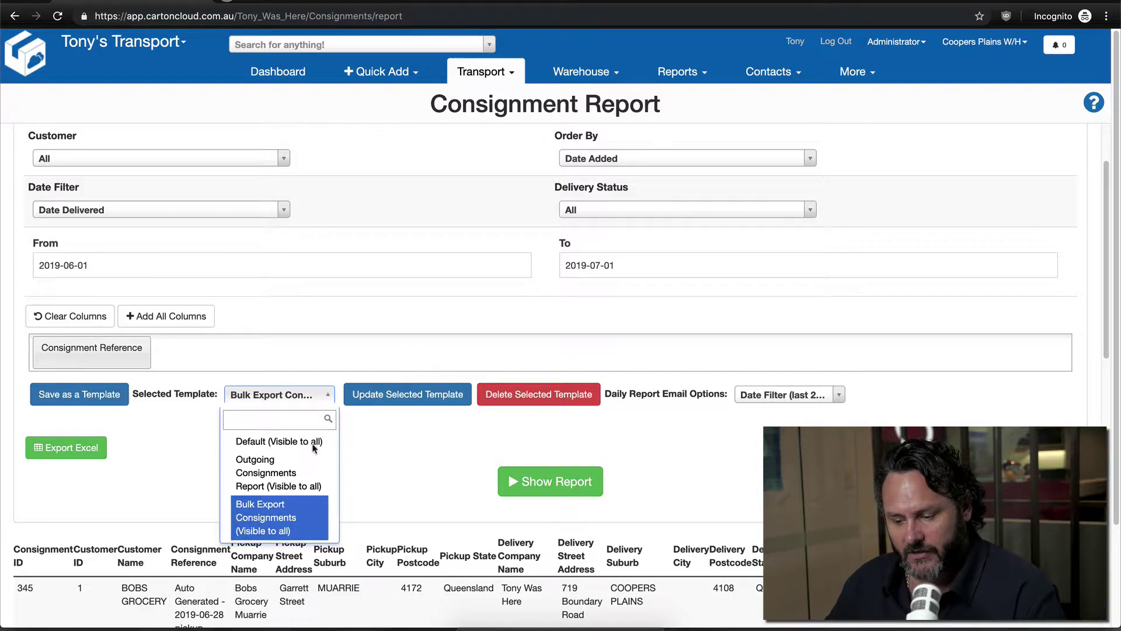
click(285, 518)
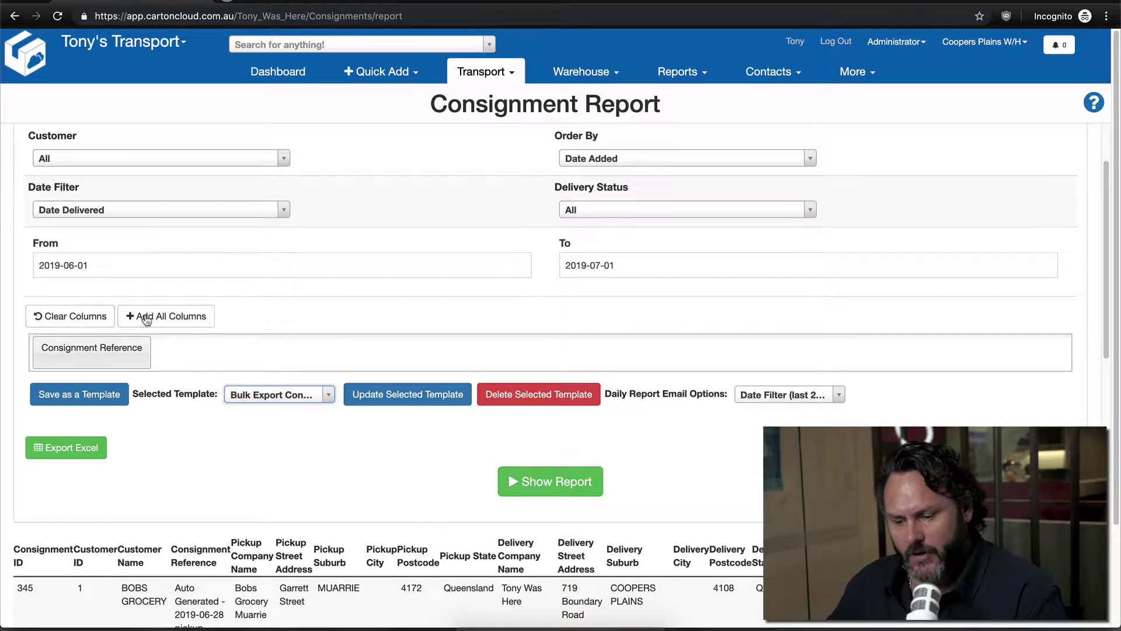
click(167, 316)
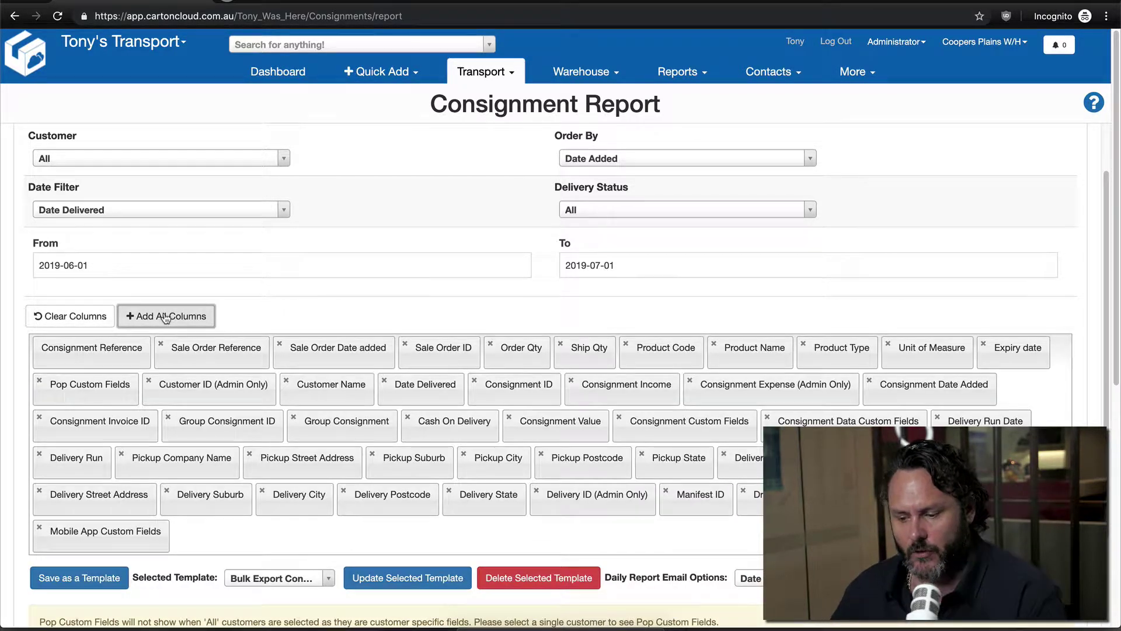
Remove the Sale Order Reference, Sale Order Date added, Sale Order ID, Ship Qty and Product Code columns from the report.
scroll(651, 379, down, 1)
scroll(536, 361, down, 1)
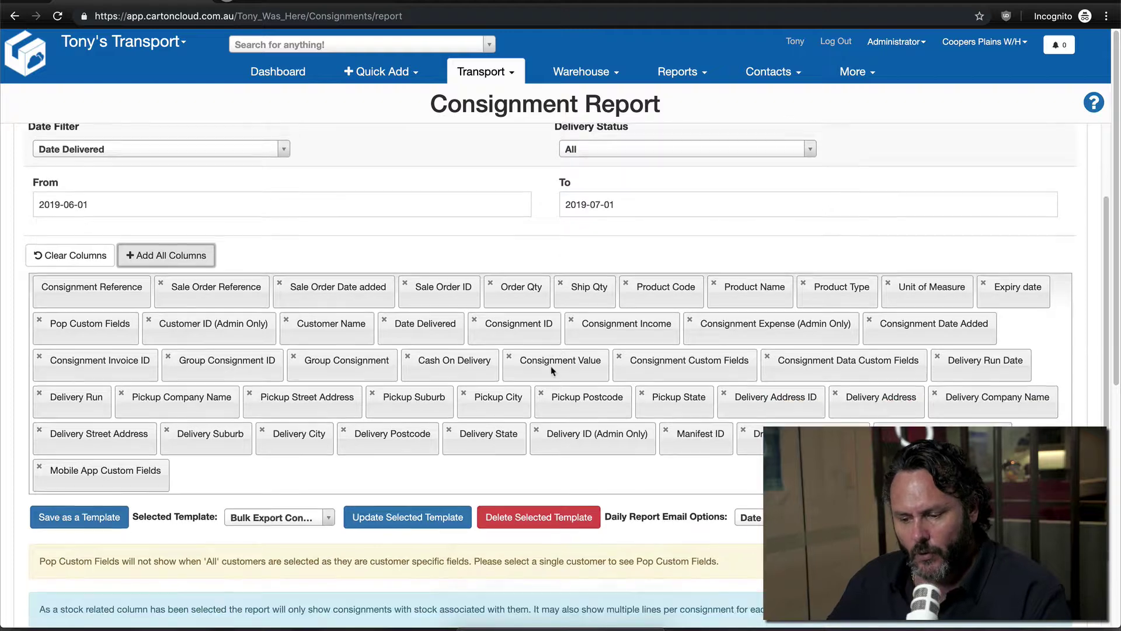
click(161, 286)
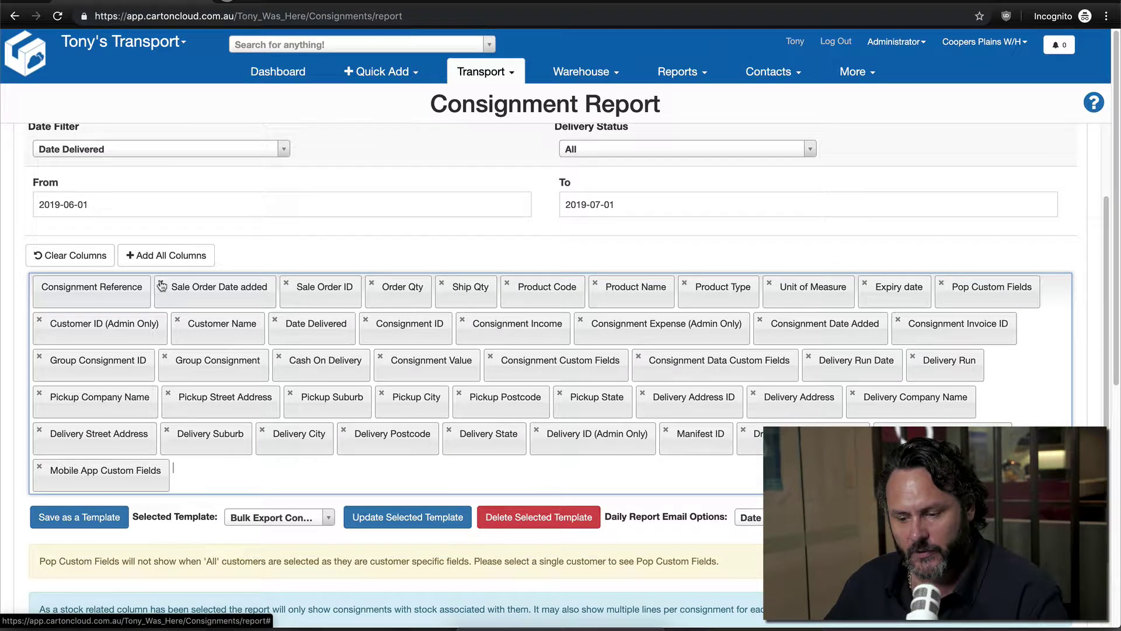
click(161, 284)
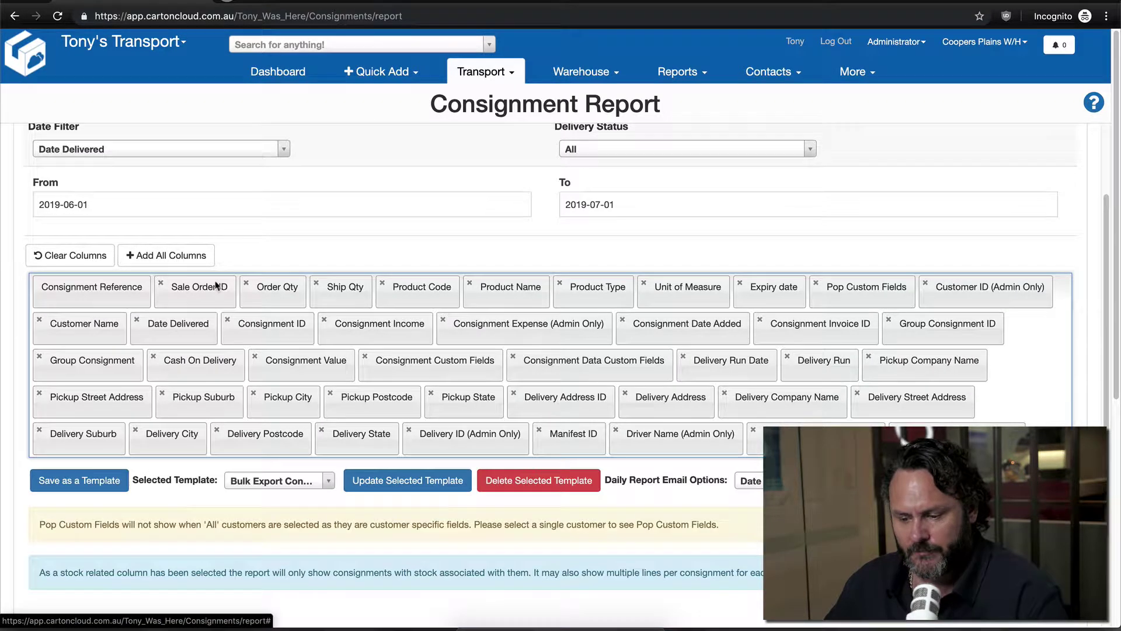
click(161, 285)
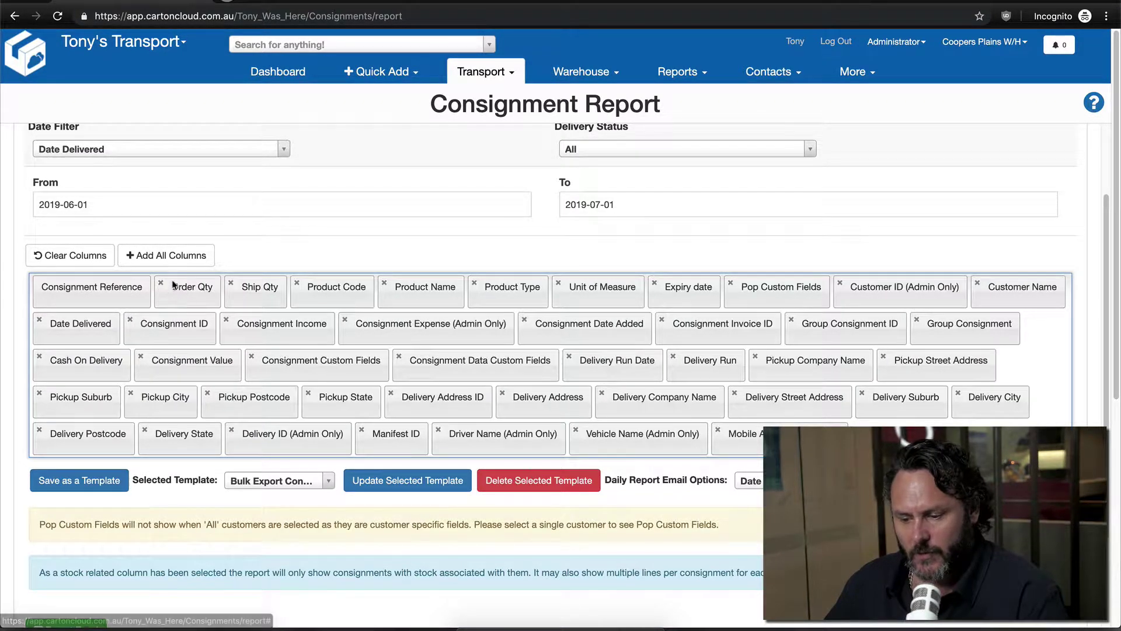
click(231, 283)
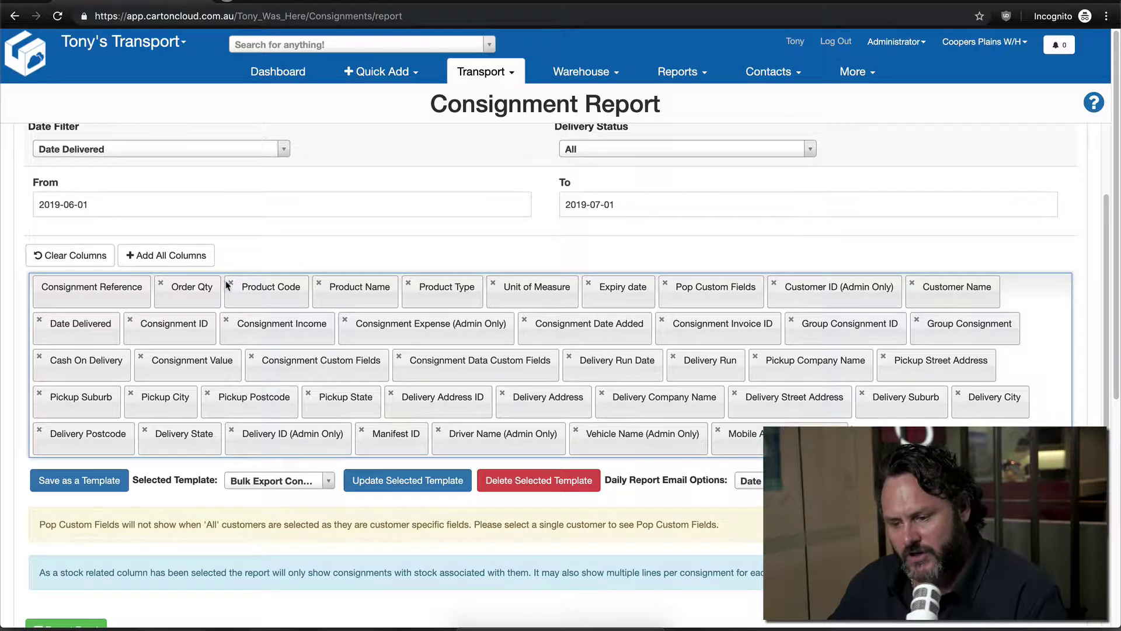
click(231, 283)
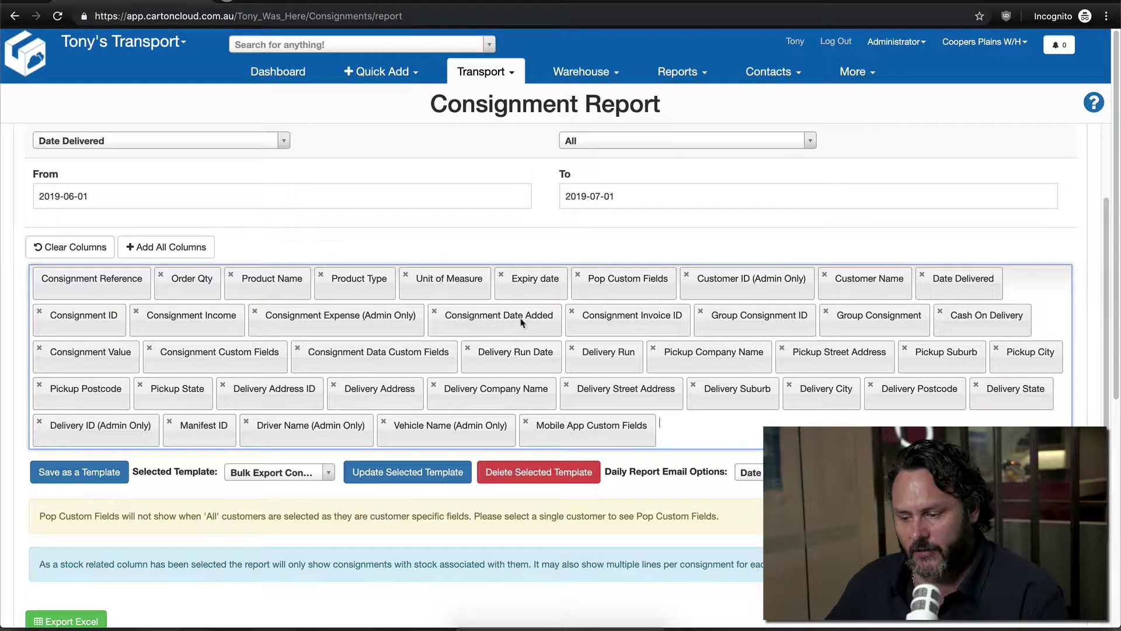
Reorder the columns so Consignment Date Added comes first and Consignment ID directly follows Consignment Reference.
drag(521, 321, 63, 282)
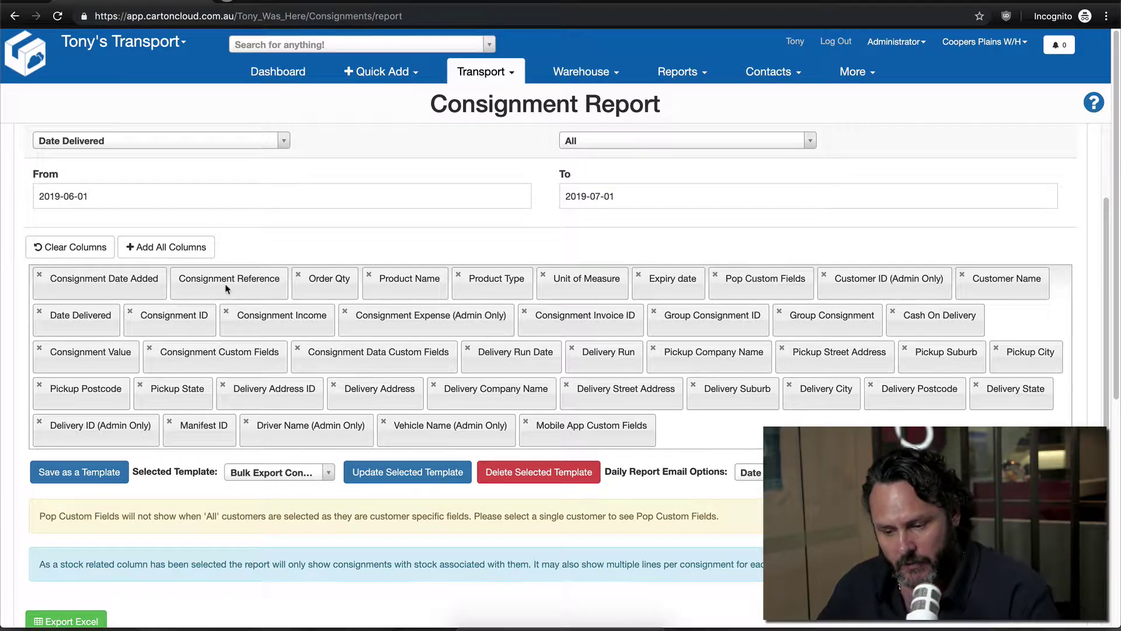
drag(179, 318, 327, 279)
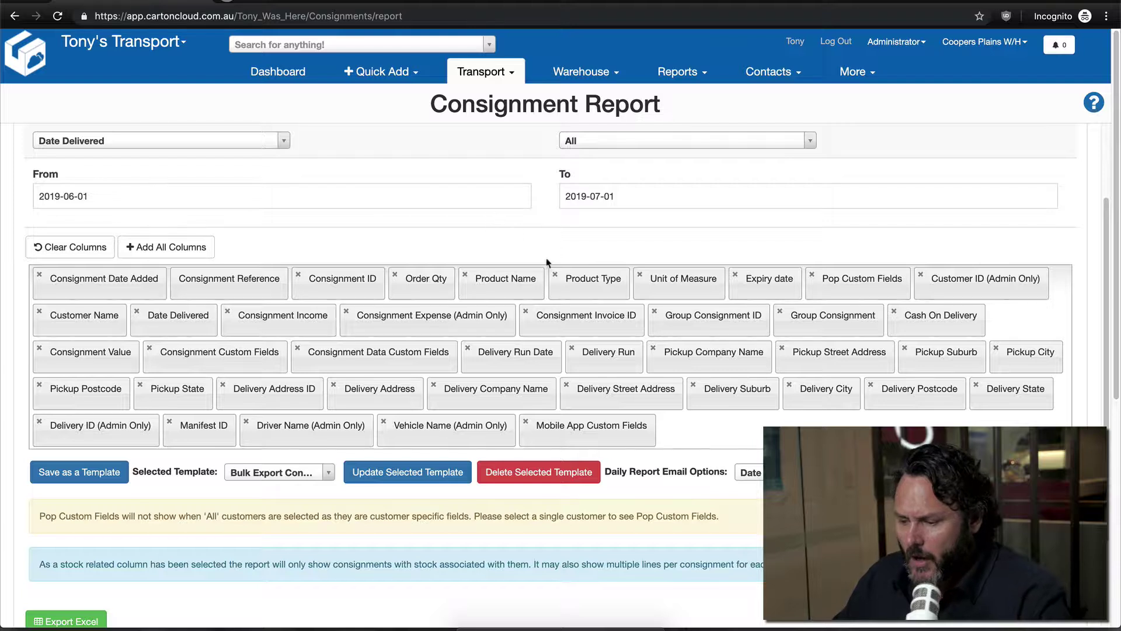
Remove the Mobile App Custom Fields, Vehicle Name, Manifest ID and Delivery ID columns from the report.
click(525, 421)
click(383, 421)
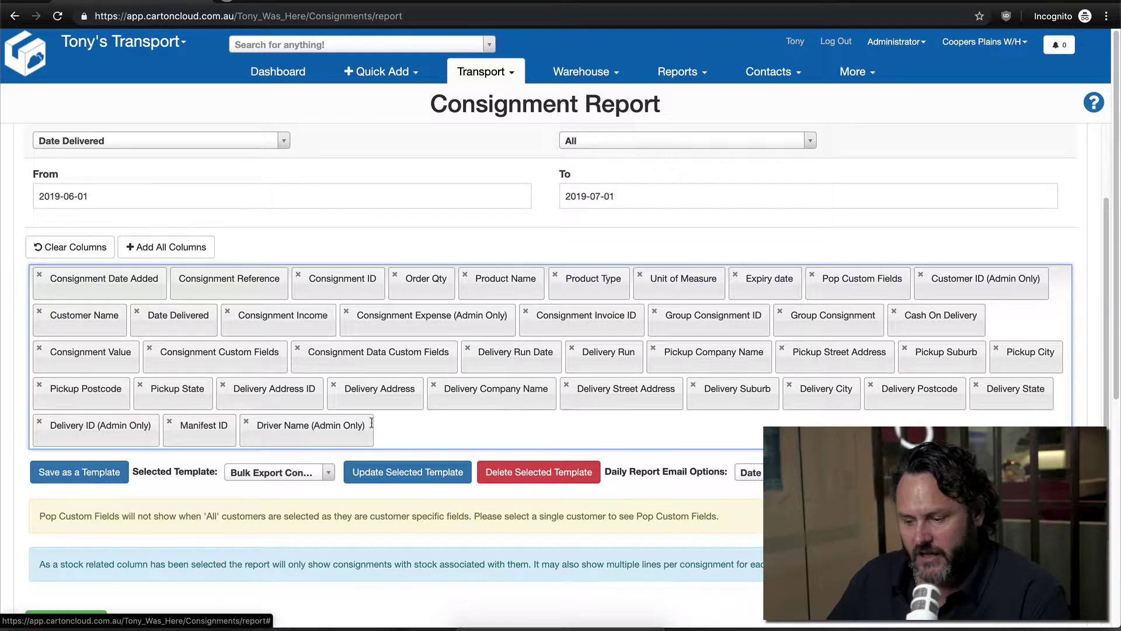
click(167, 421)
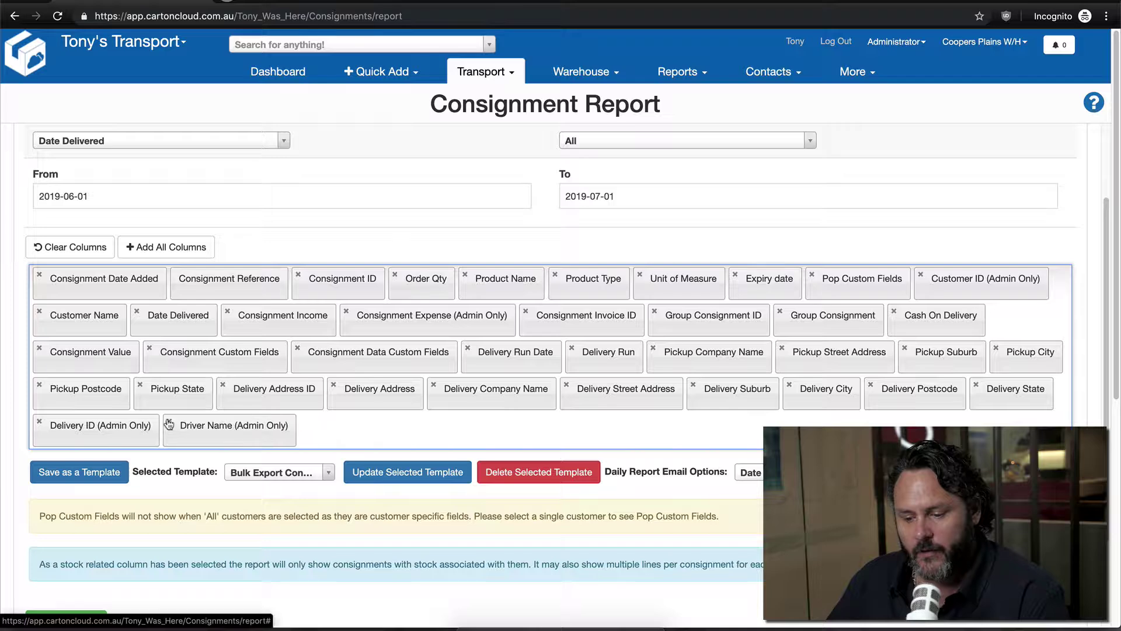
click(39, 421)
scroll(441, 430, down, 1)
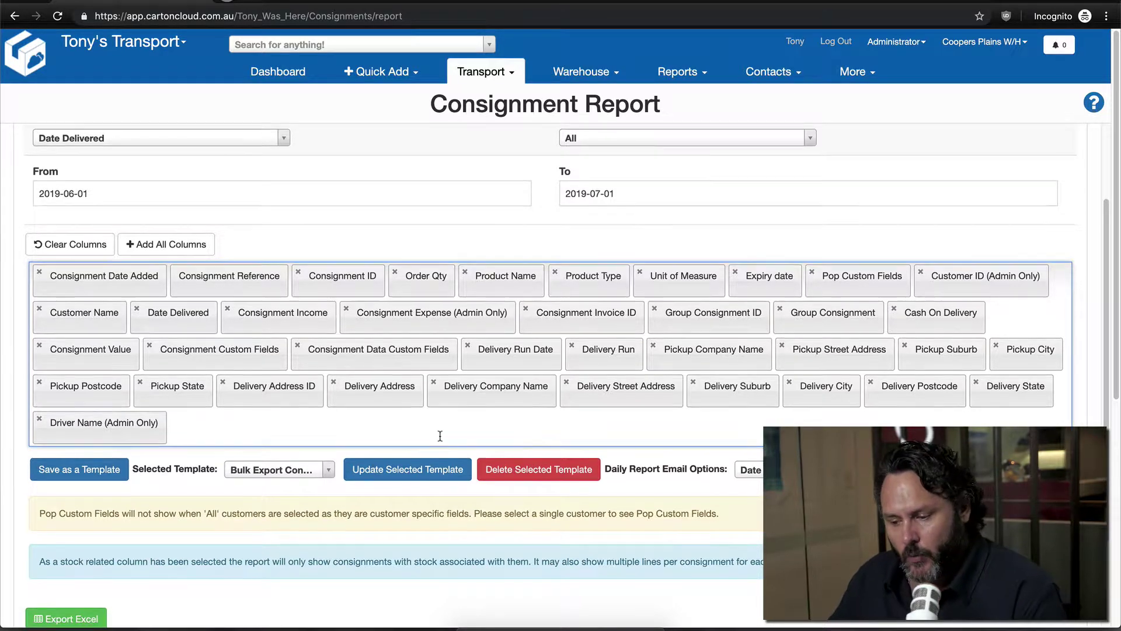
Start saving the columns as a new template, visible to specified customers only, with BOBS GROCERY as the customer.
scroll(409, 409, down, 3)
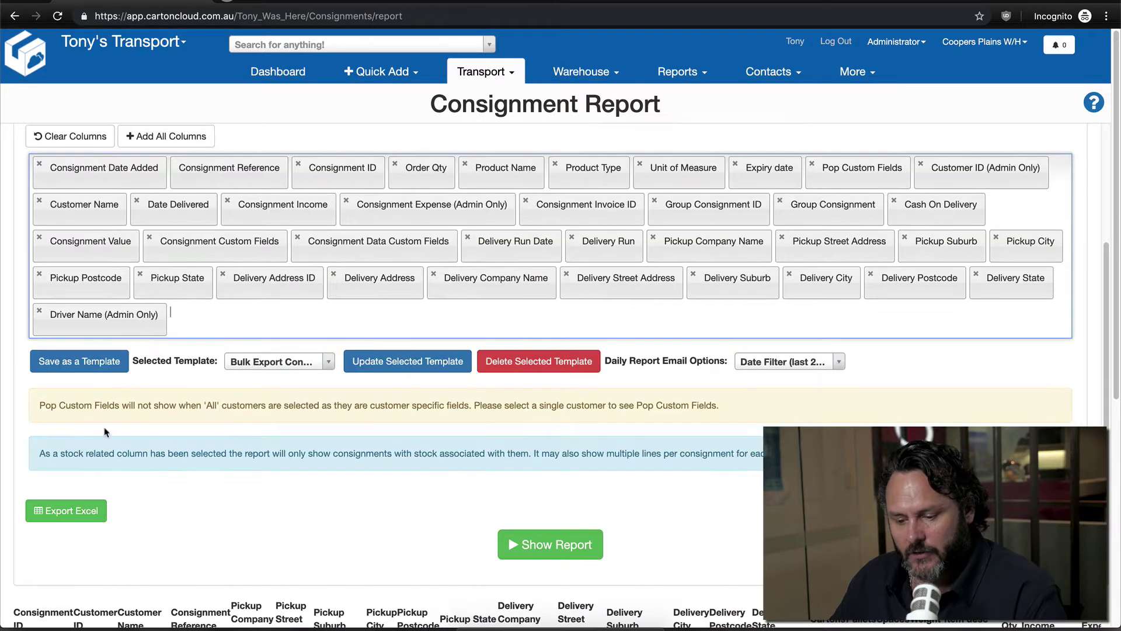
click(81, 363)
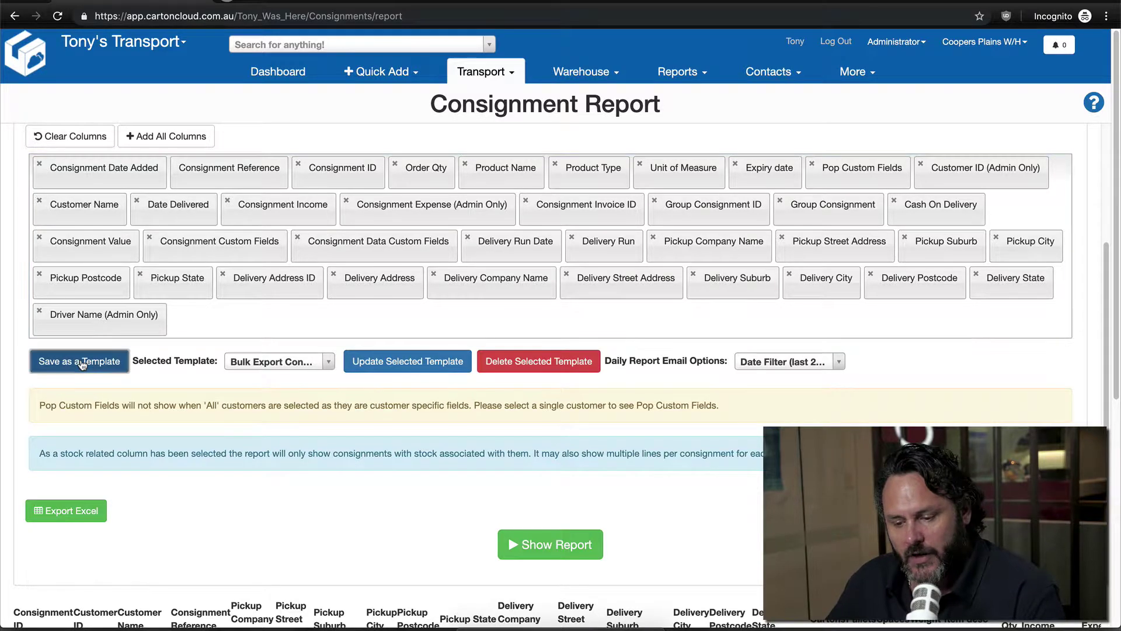
click(537, 124)
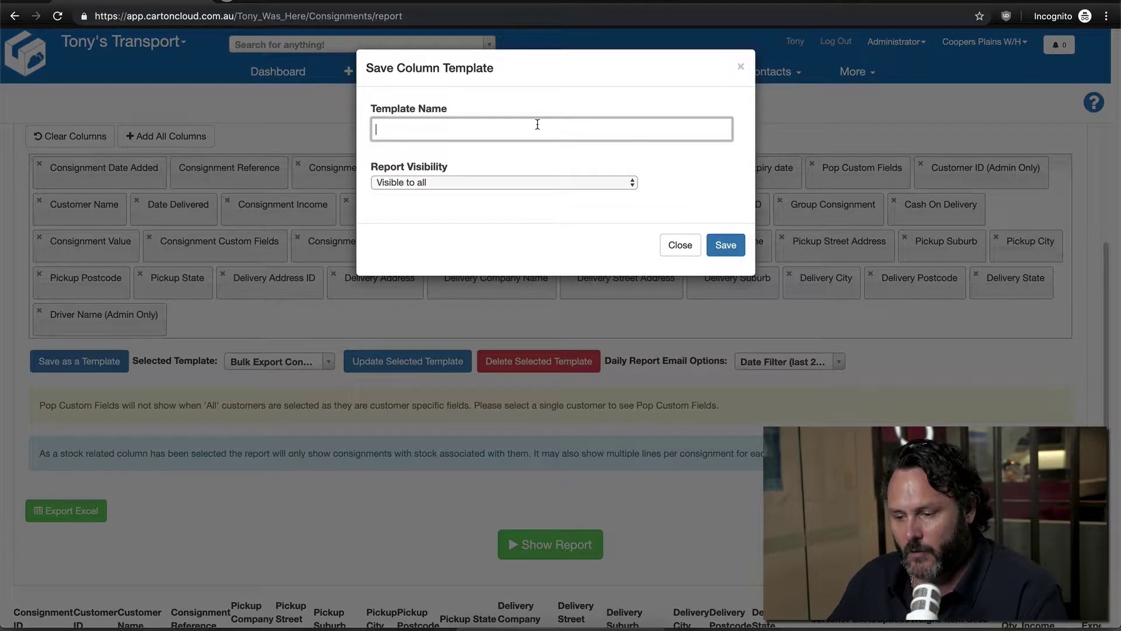
click(564, 184)
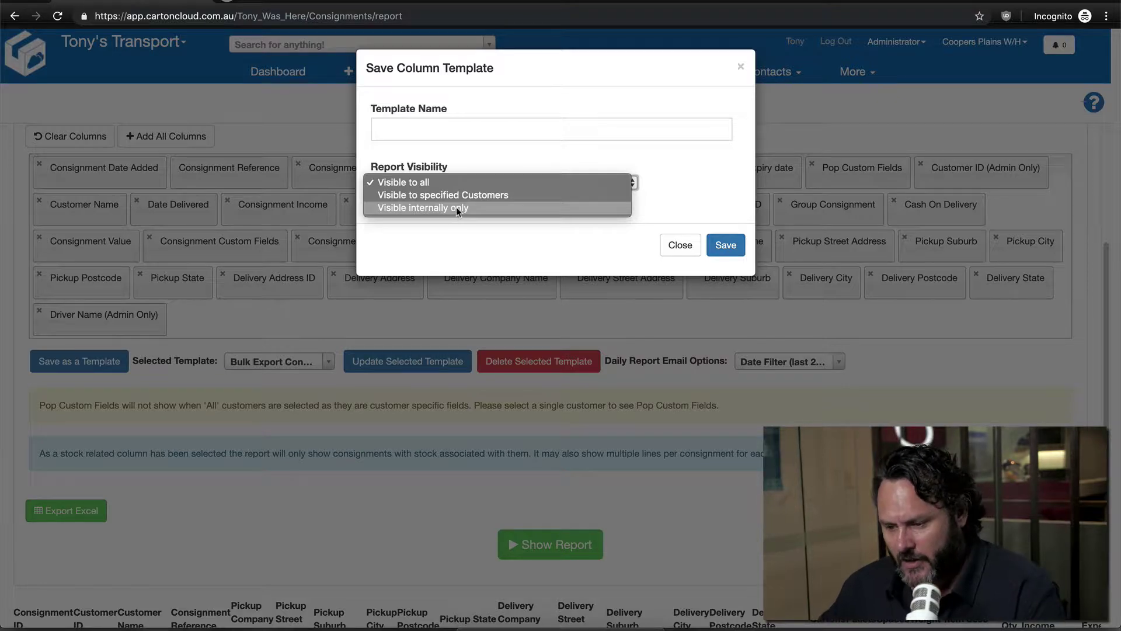
click(502, 195)
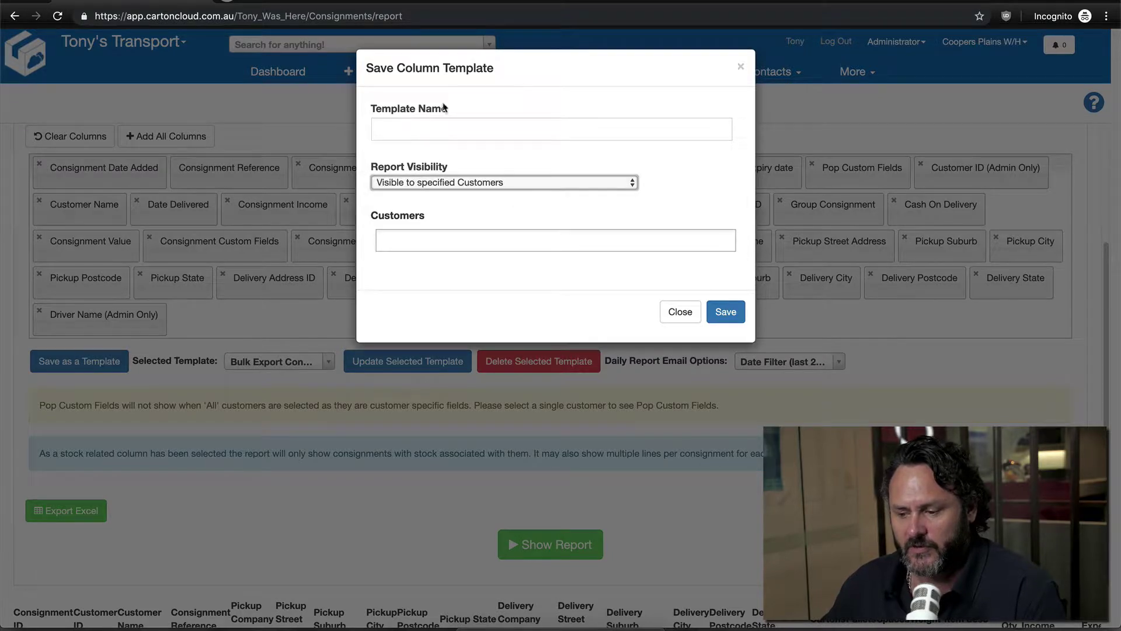
click(470, 240)
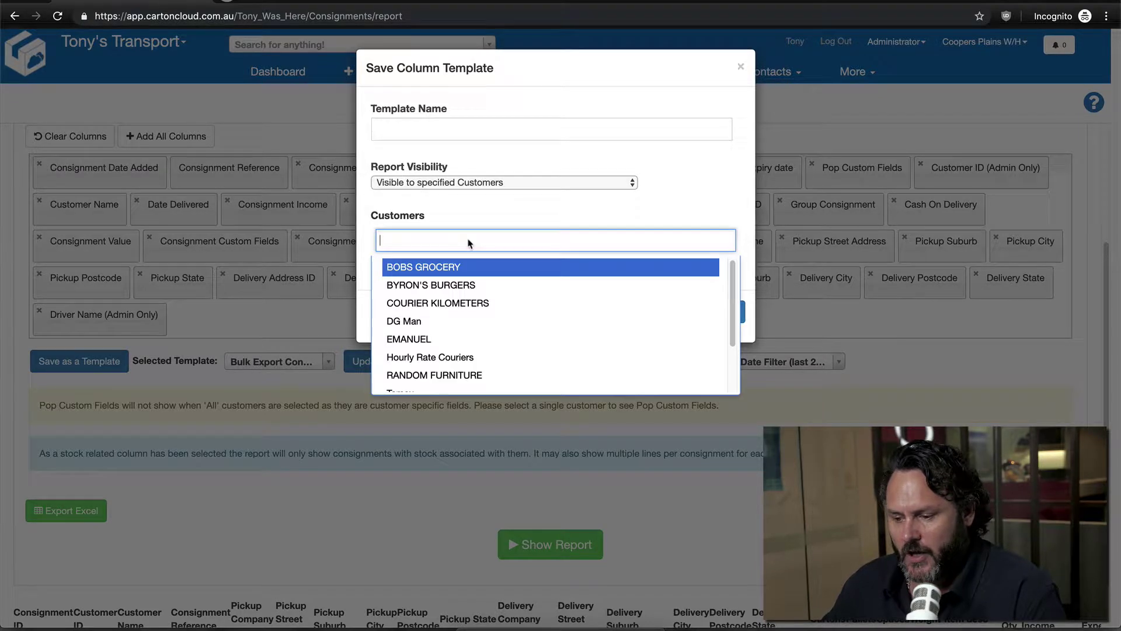
click(430, 268)
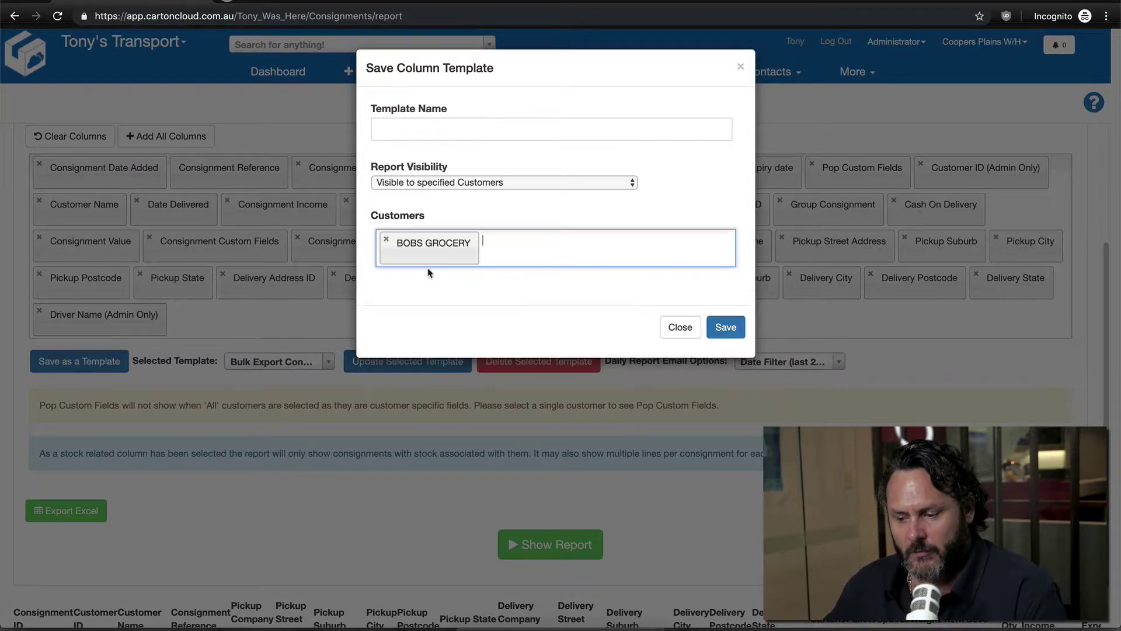
Name the column template Bobs Daily Report and save it.
click(426, 128)
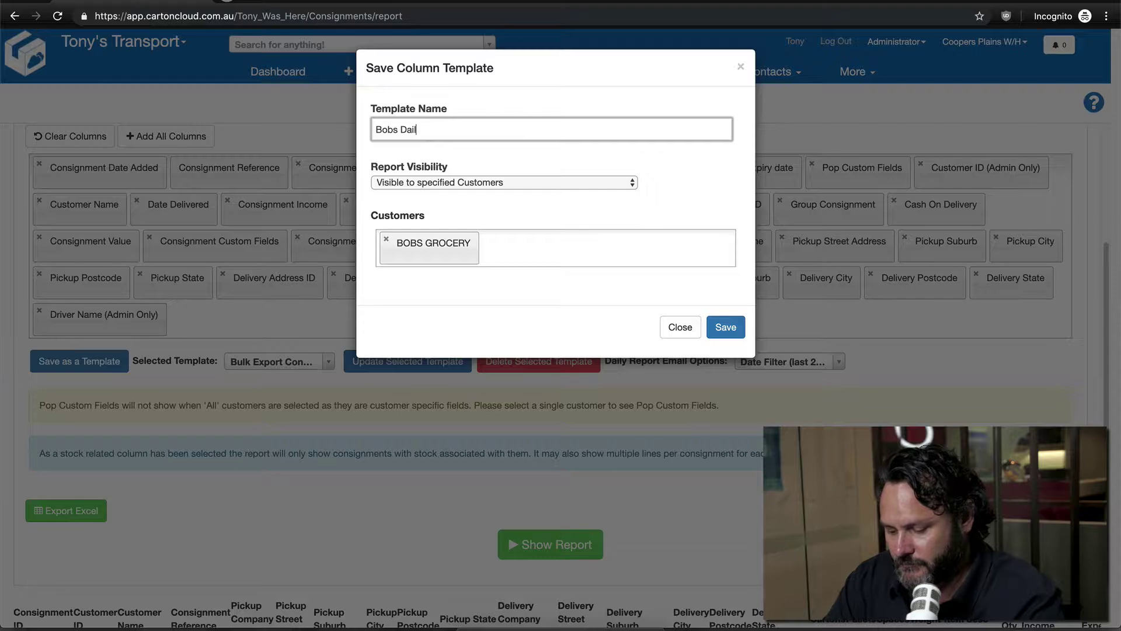
text(Bobs Daily Report)
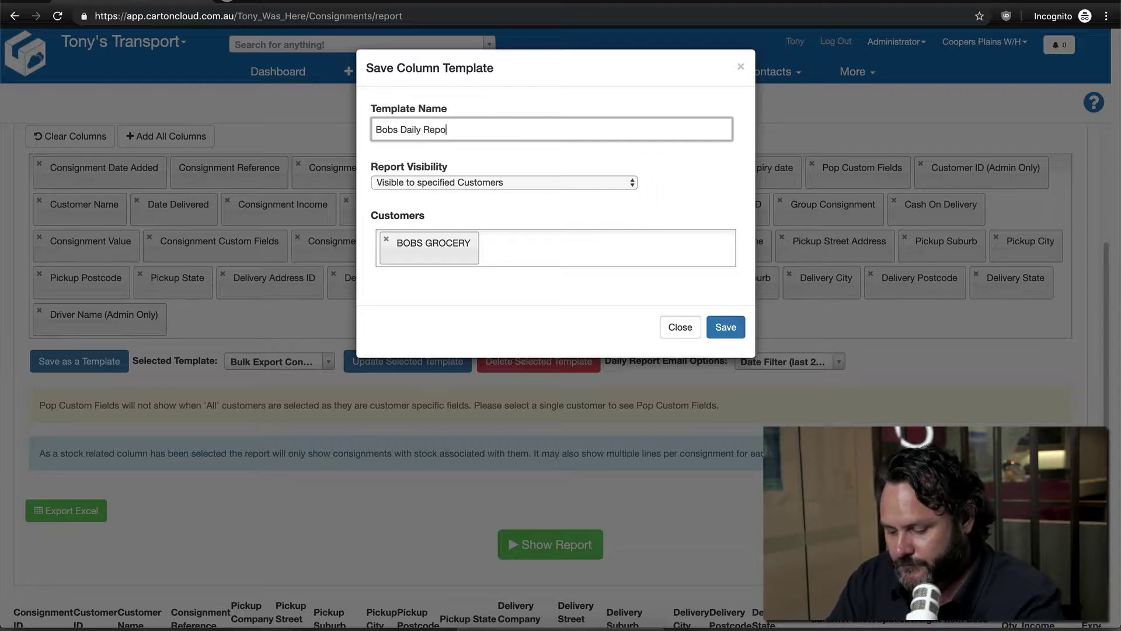
click(727, 326)
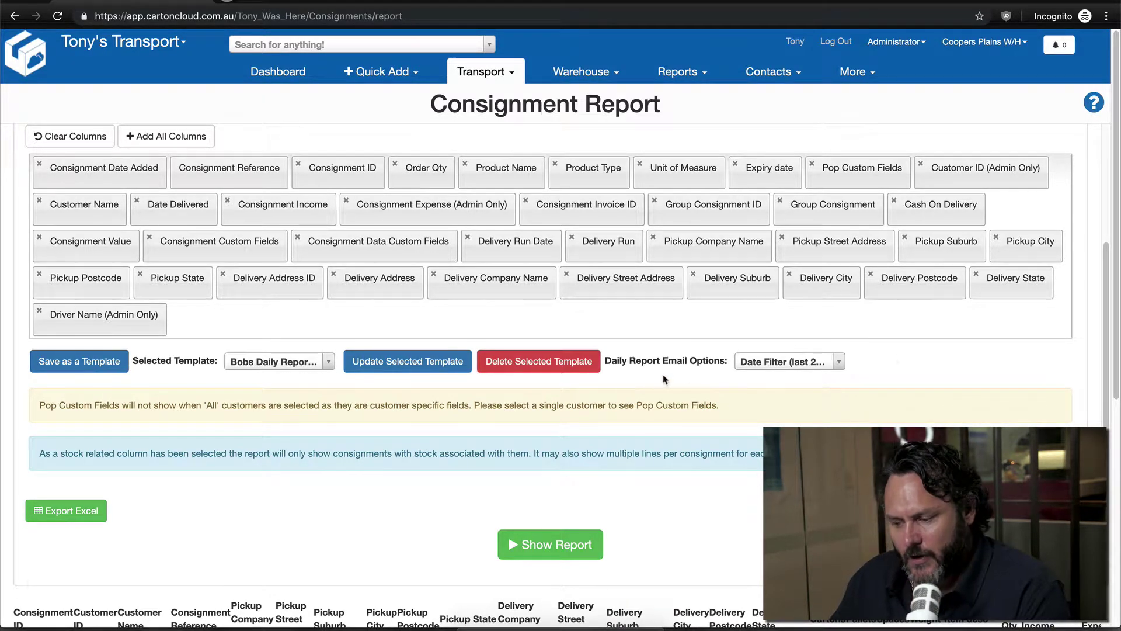
Examine the daily report email options, keeping Date Filter (last 24 hours), and review the report's filters and columns.
click(838, 364)
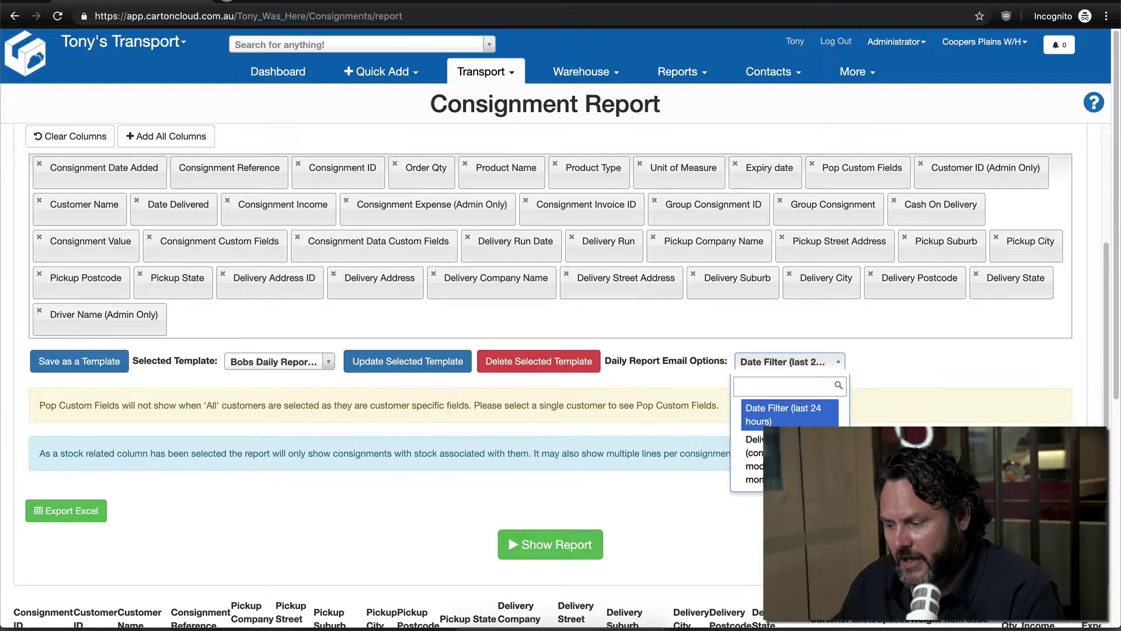
key(Down)
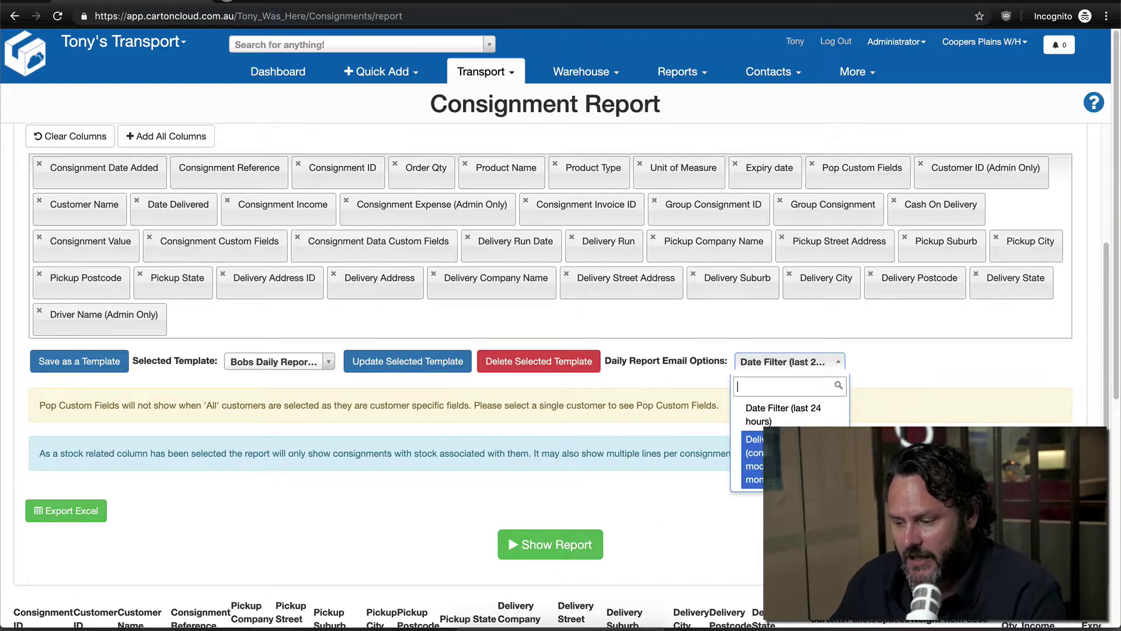
click(797, 408)
scroll(660, 377, up, 5)
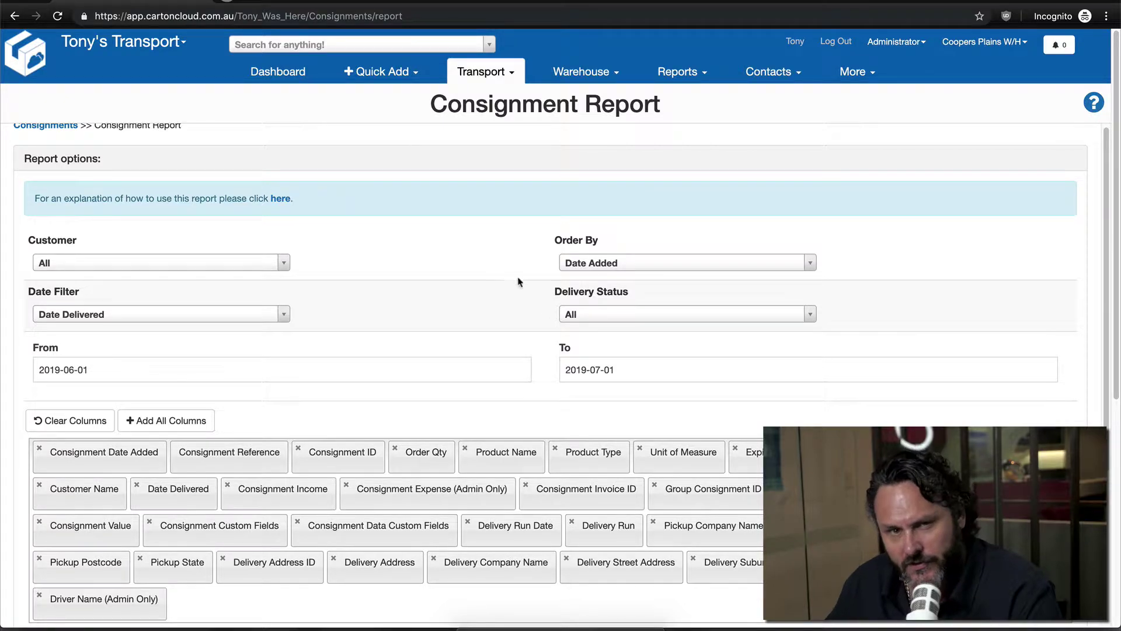
scroll(350, 362, down, 1)
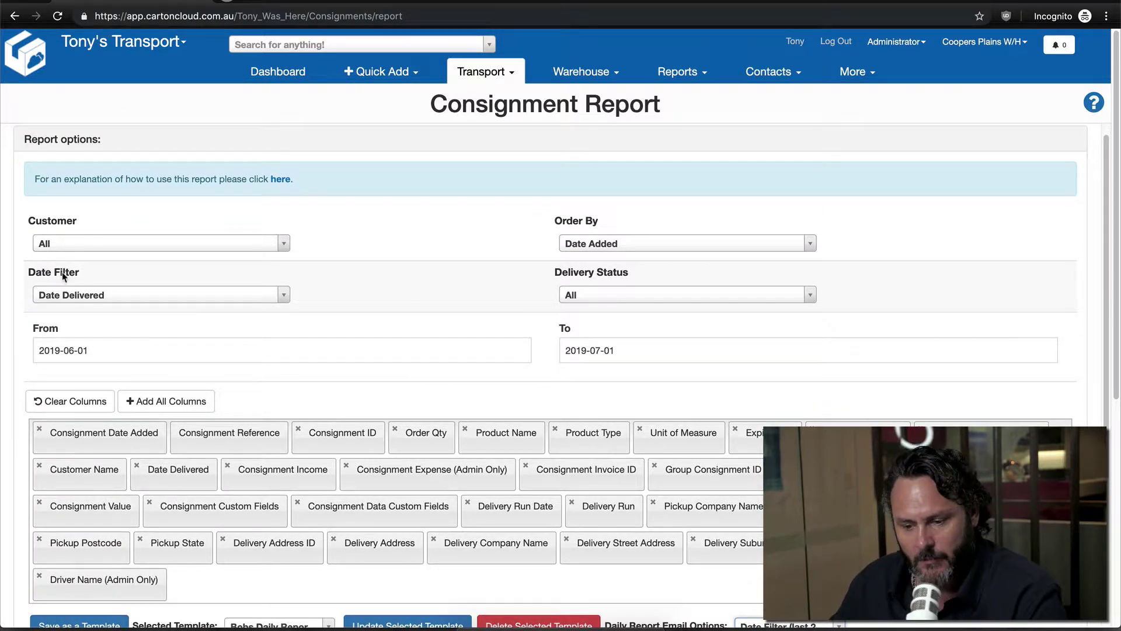
scroll(484, 257, down, 3)
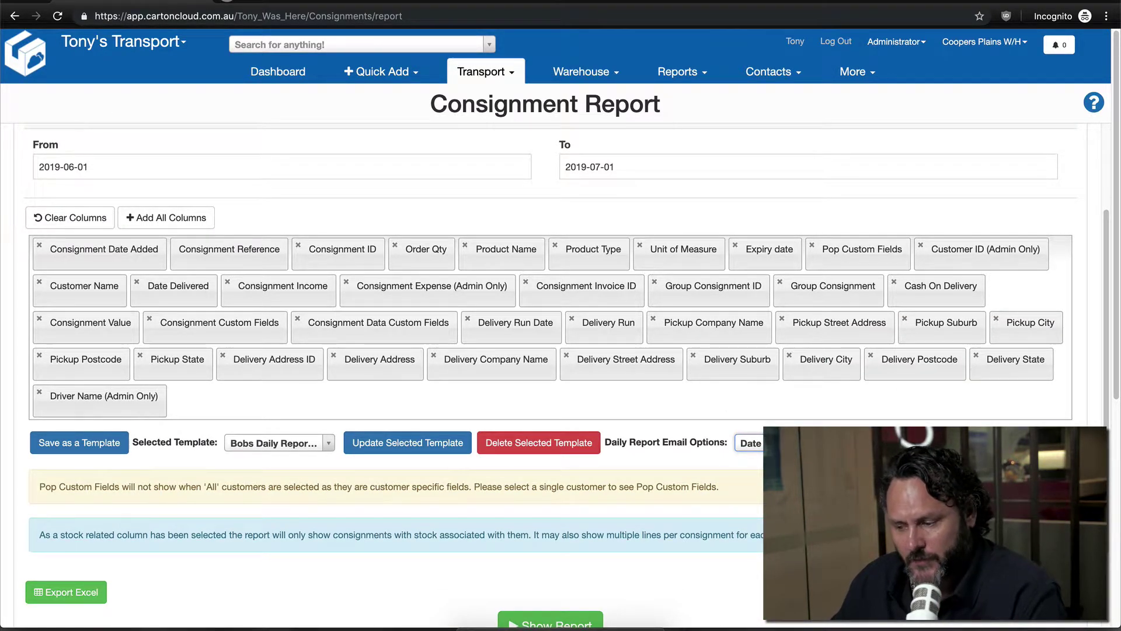
Check the alternative choice in the Daily Report Email Options and keep the current selection.
click(749, 442)
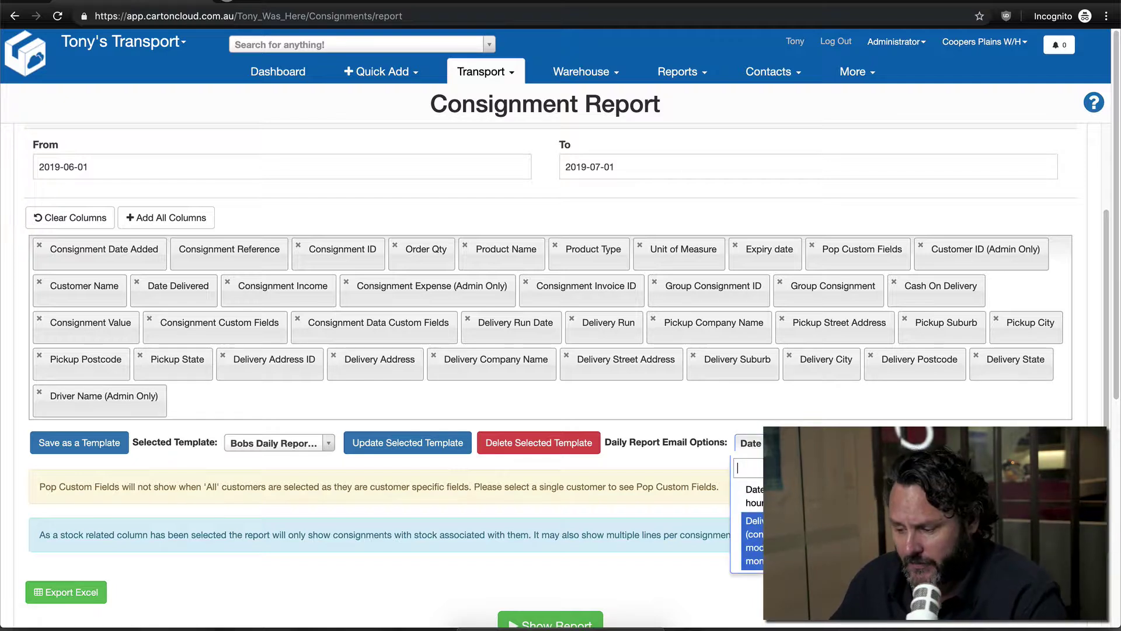
key(Escape)
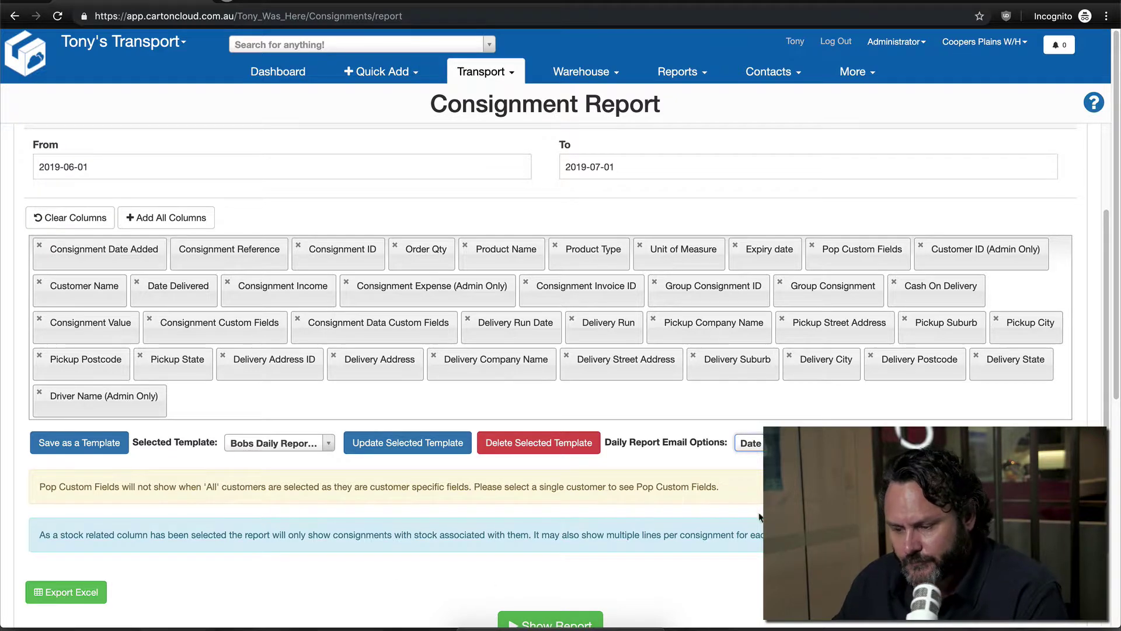
scroll(759, 517, up, 4)
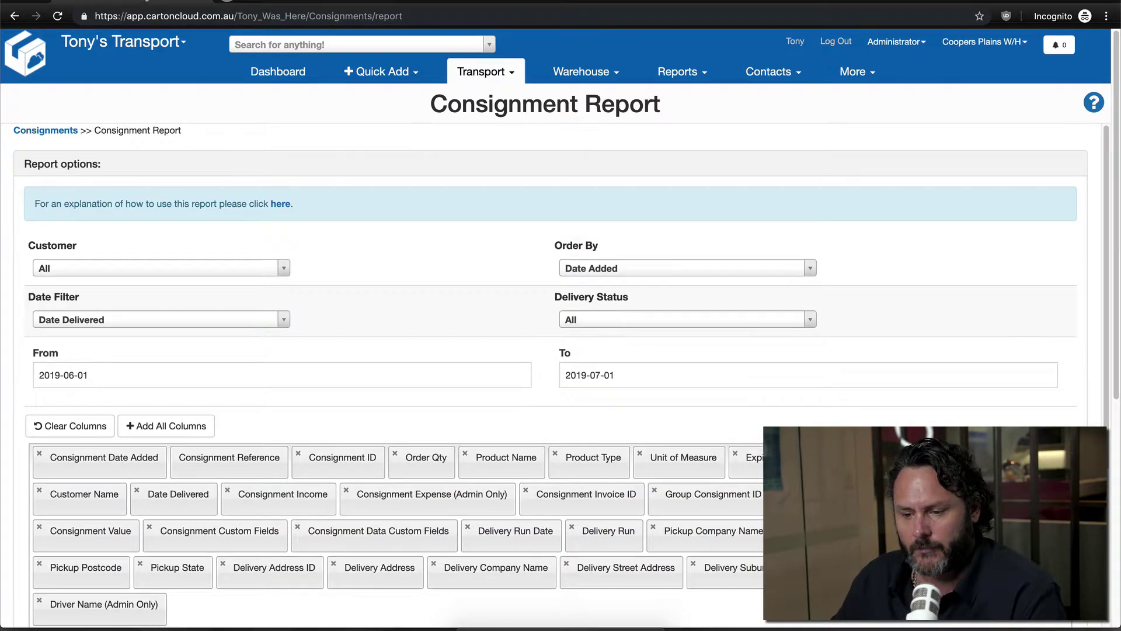
Duplicate the Consignment Report page in a new browser tab and open the Customers list there.
right_click(146, 3)
click(161, 29)
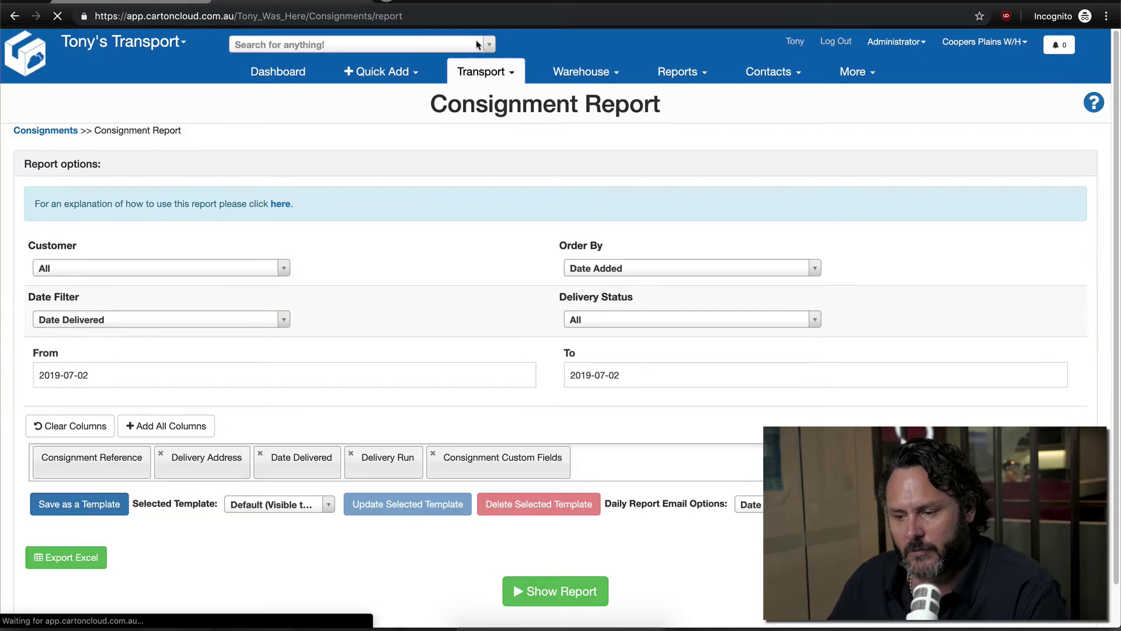
click(678, 71)
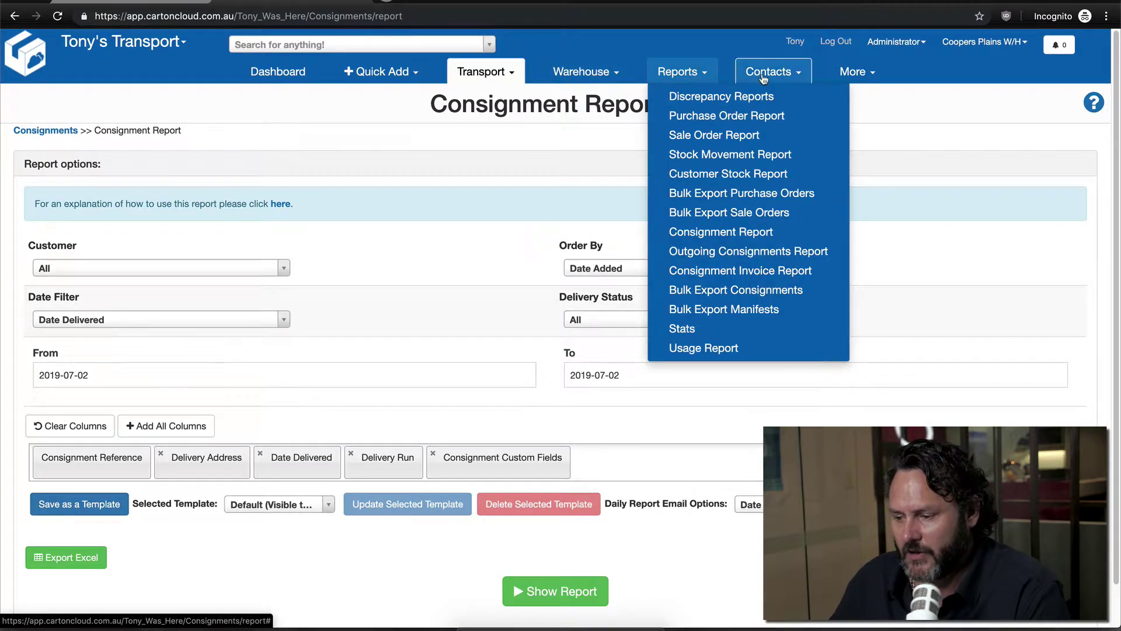
click(763, 79)
click(783, 116)
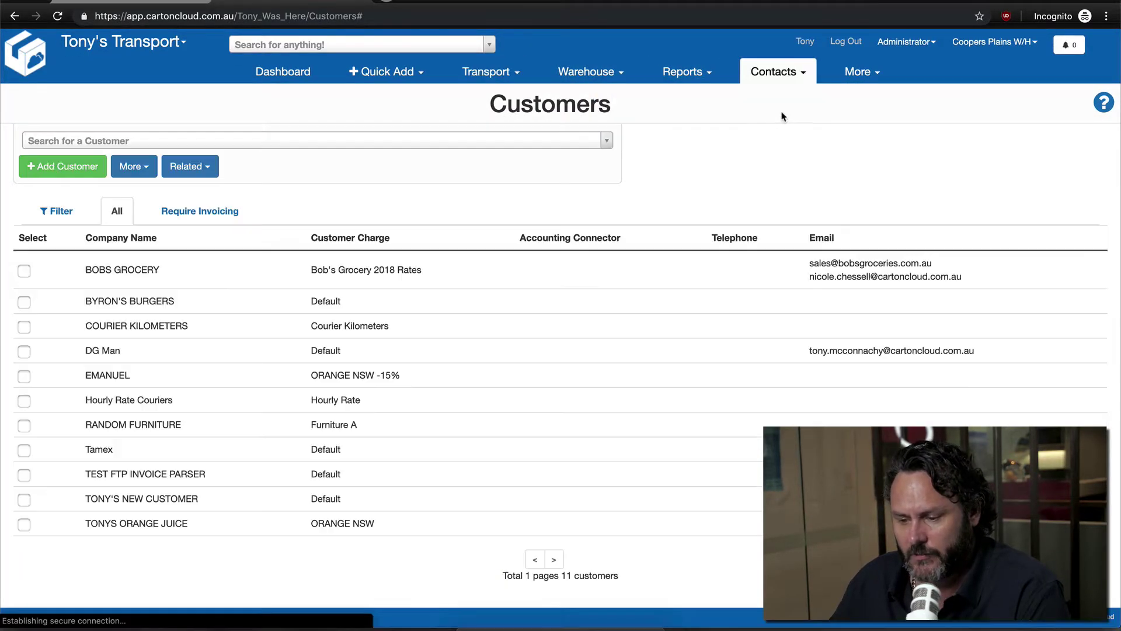
Open the BOBS GROCERY customer for editing and show its email addresses.
click(375, 278)
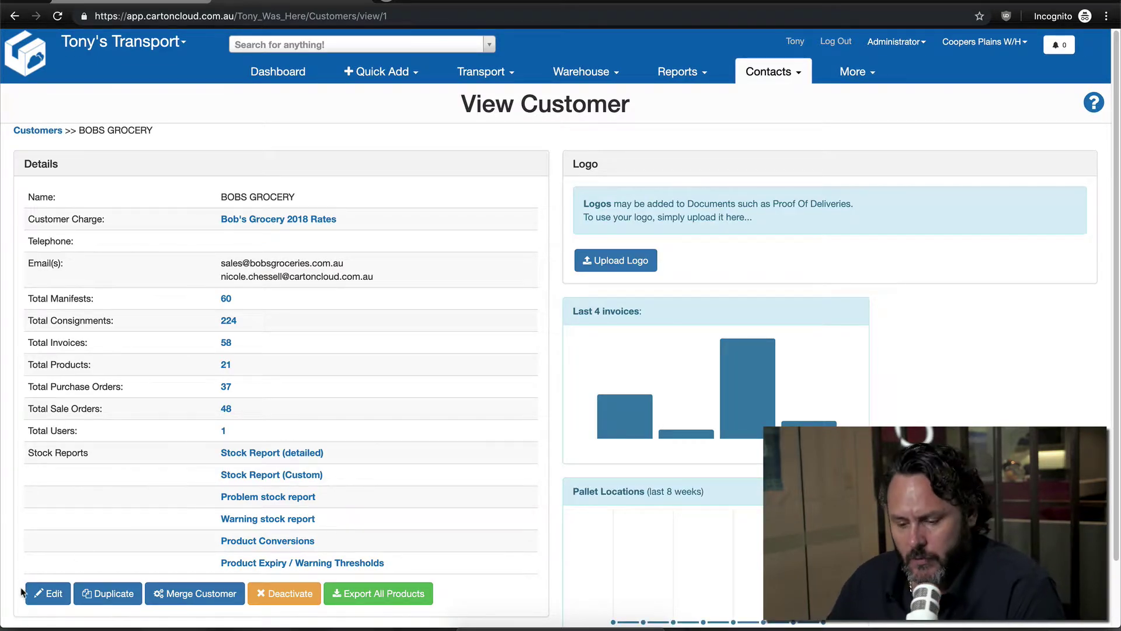
click(41, 597)
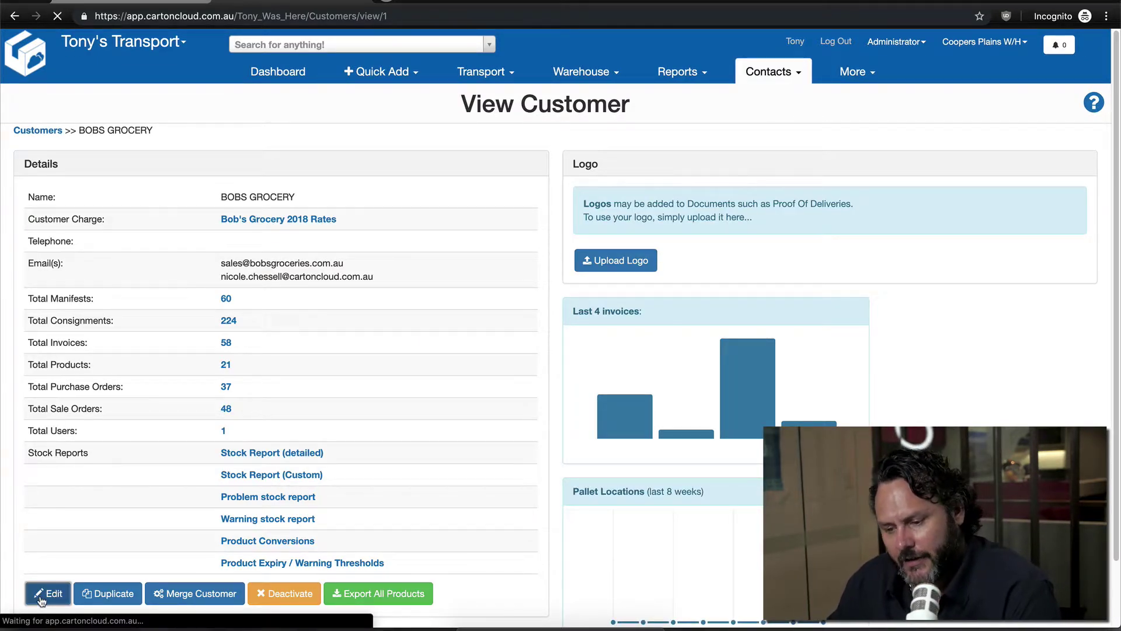
click(489, 164)
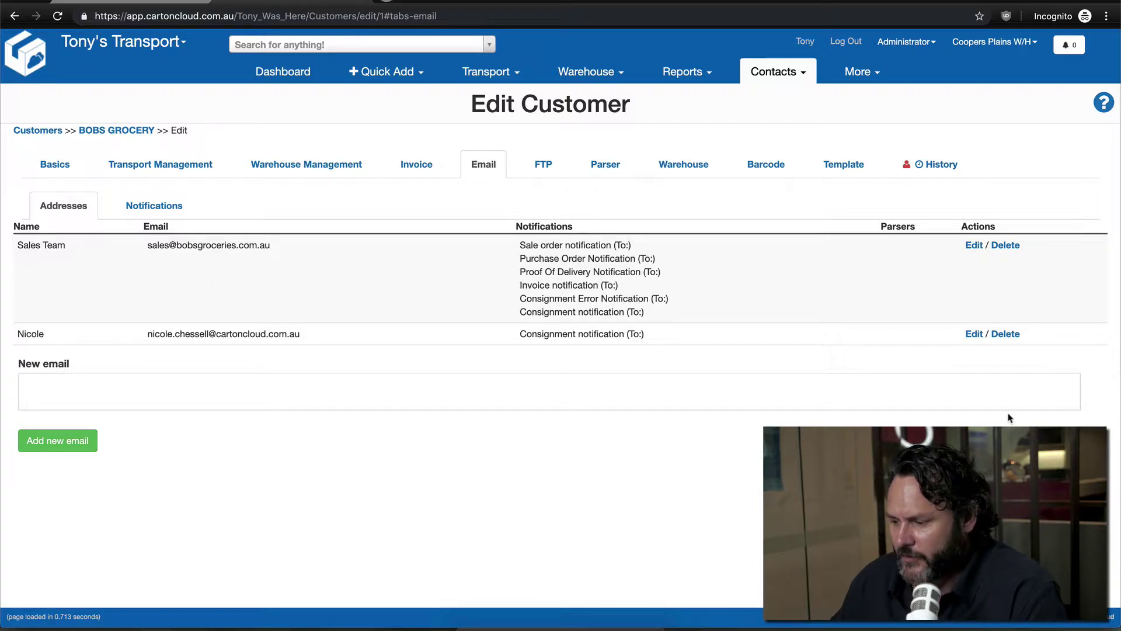
Review the Sales Team email contact's notification settings and return to the customer's email addresses.
click(974, 245)
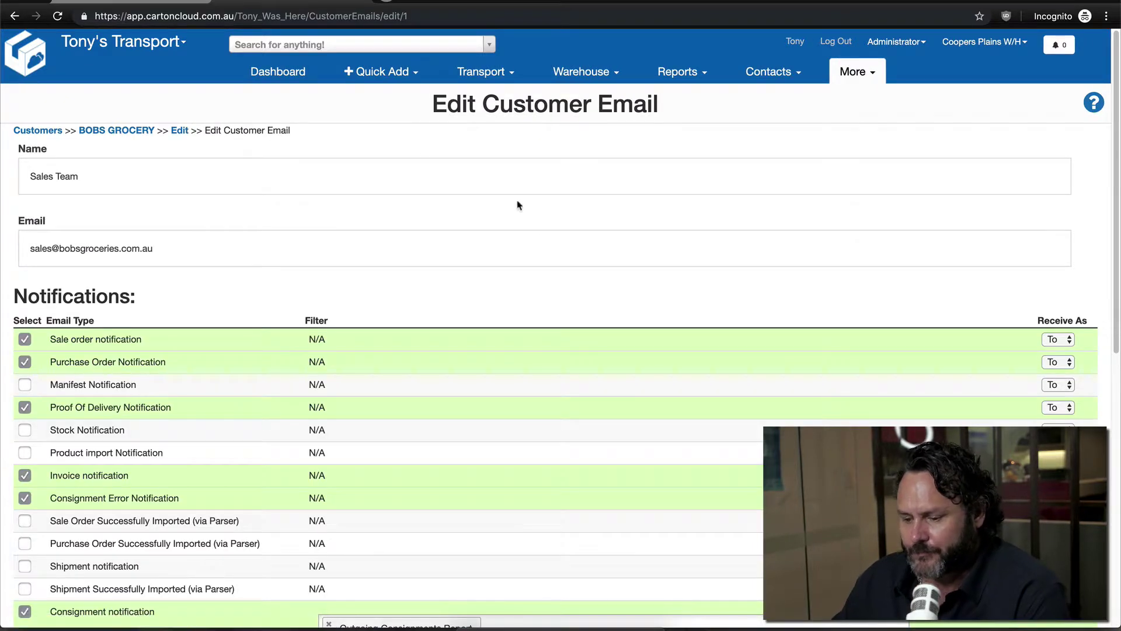
scroll(215, 252, down, 2)
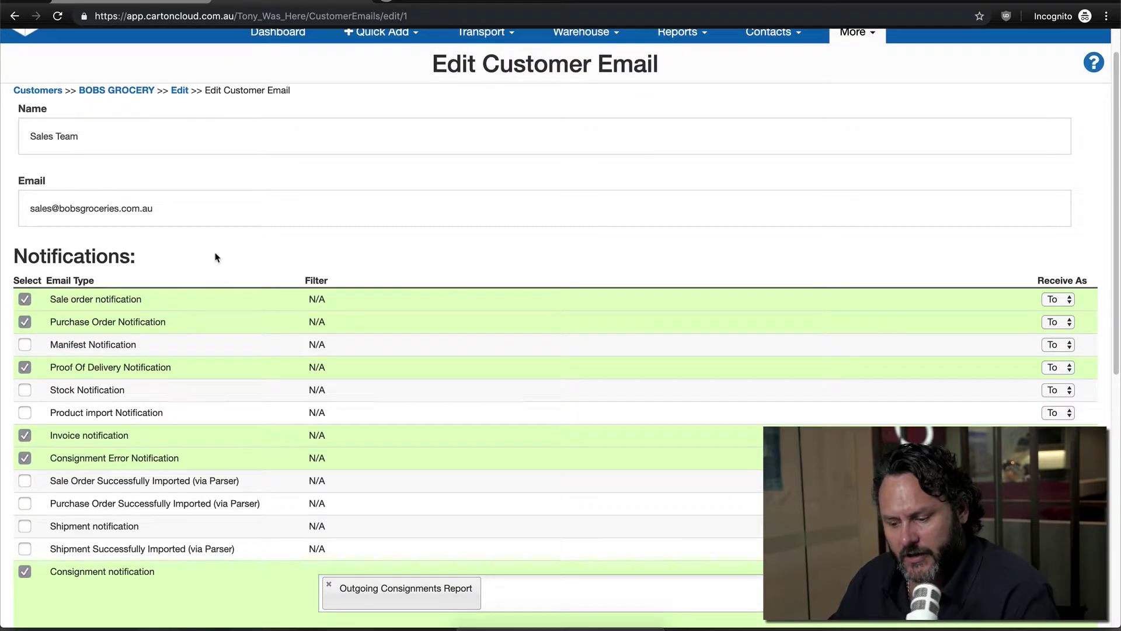
scroll(219, 257, up, 2)
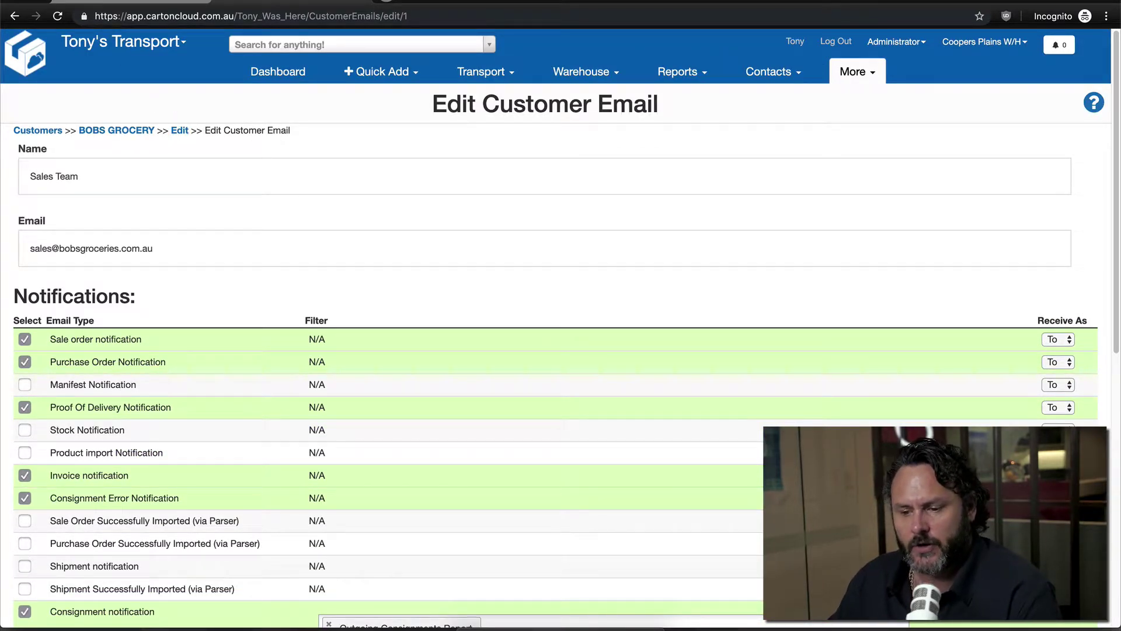
click(14, 16)
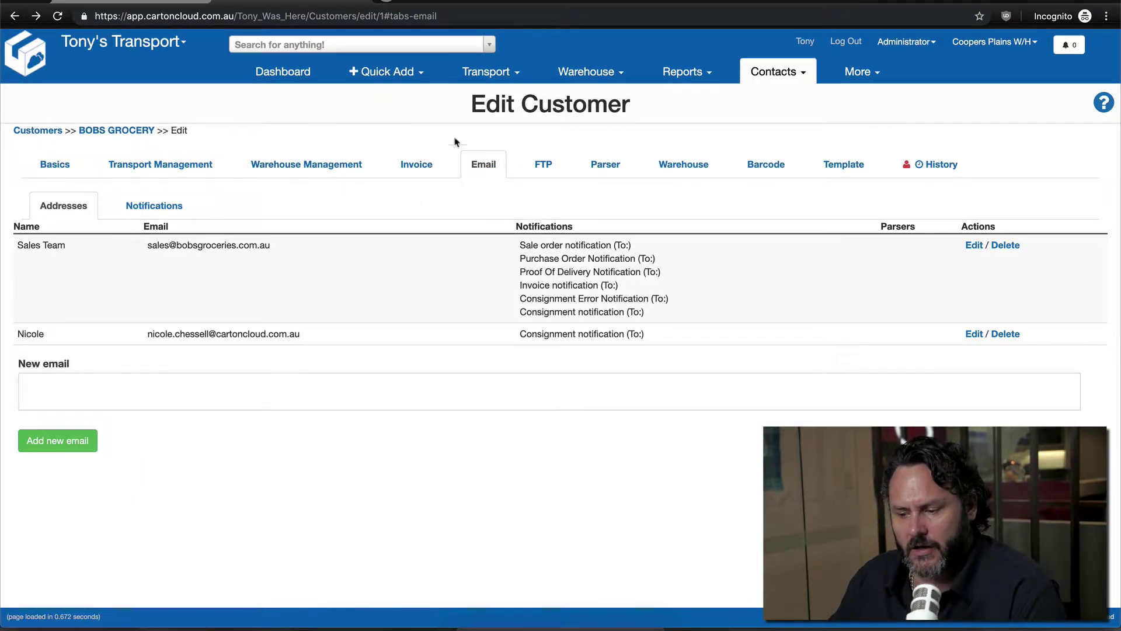
Make sure Send Daily Consignment Report Email (at 10:00pm AEST Mon-Fri) is enabled in the customer's email notification settings and save them.
click(160, 206)
scroll(266, 268, down, 5)
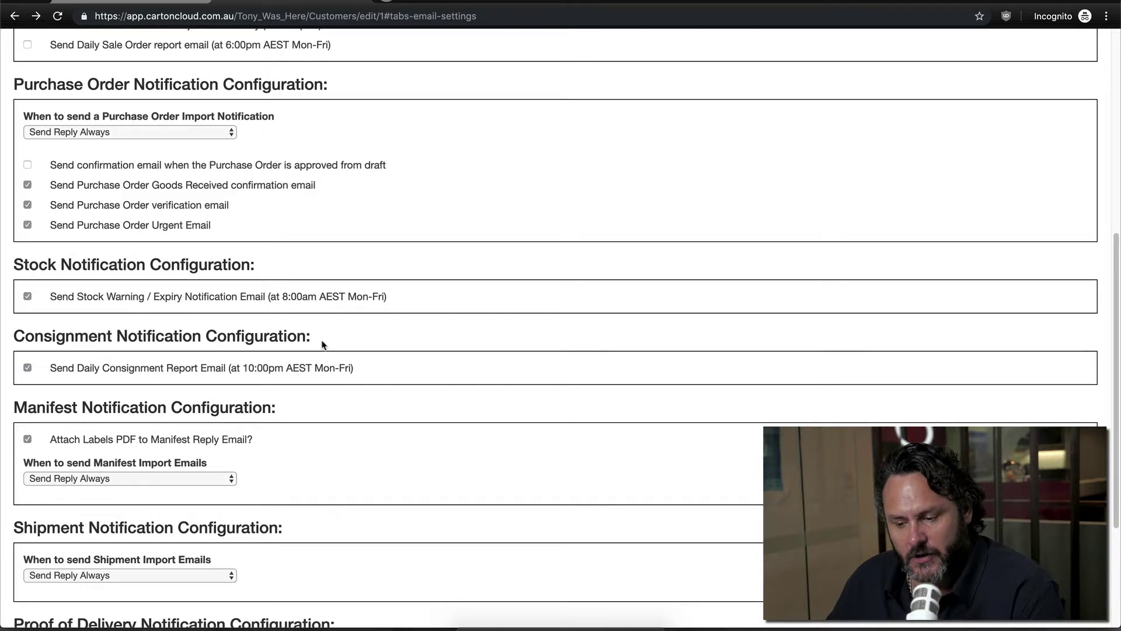
drag(313, 337, 13, 339)
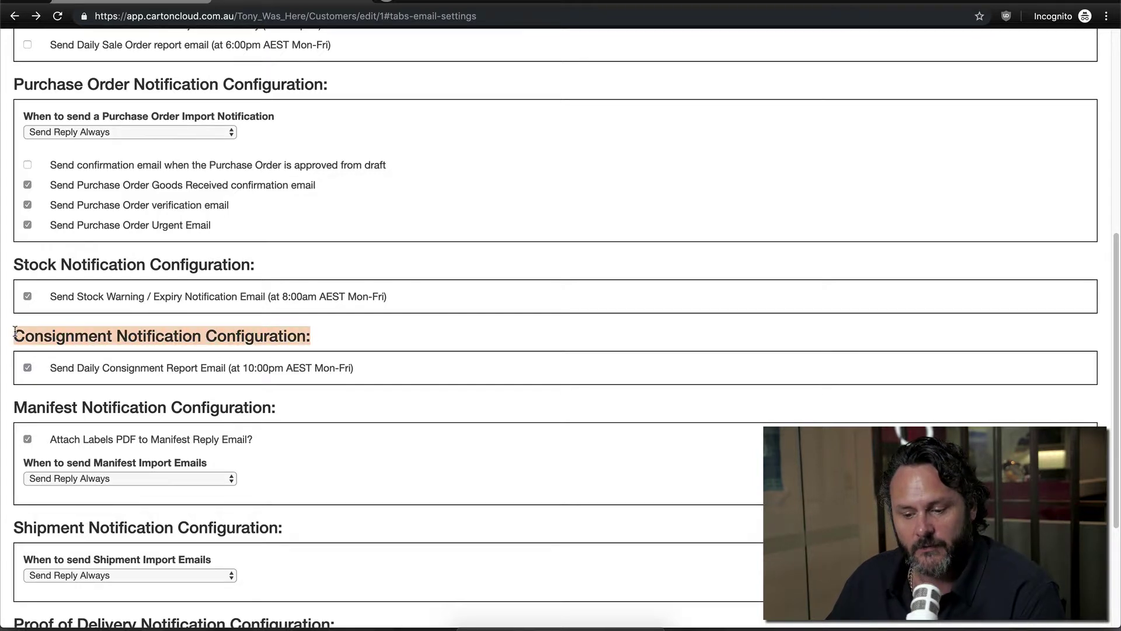
click(69, 374)
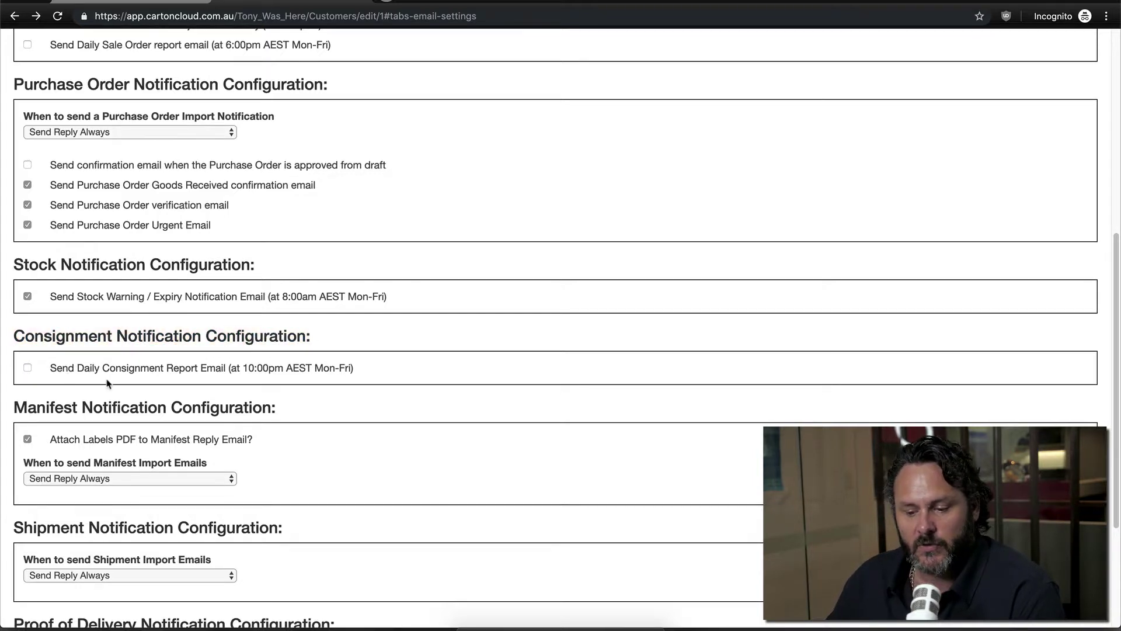
click(28, 368)
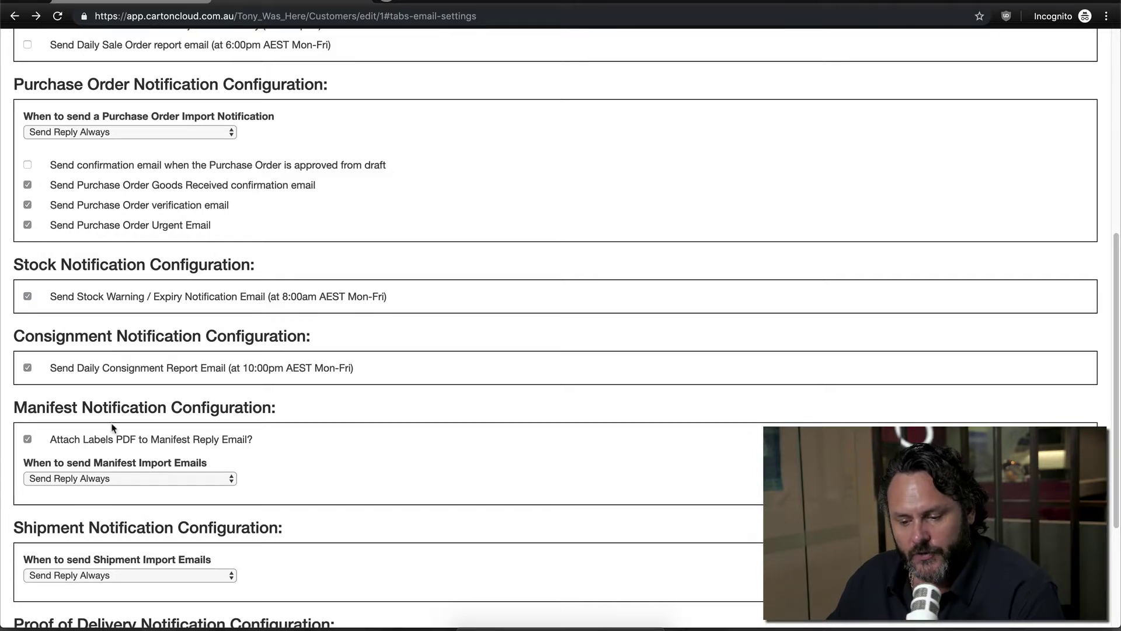
scroll(111, 430, down, 4)
click(37, 576)
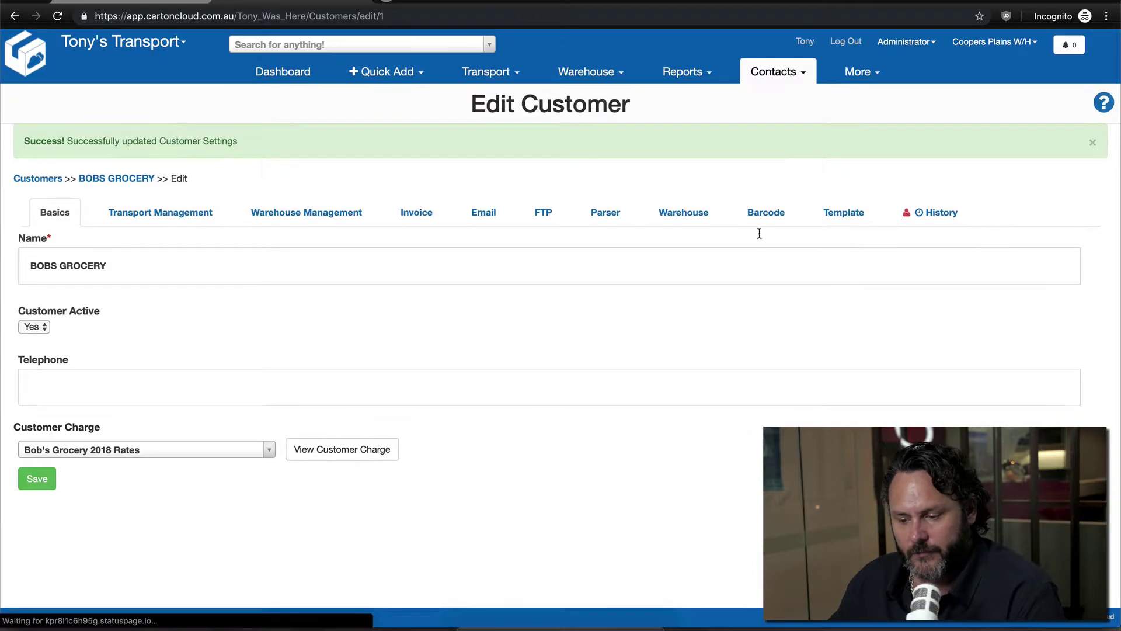
In the Sales Team email contact's Consignment notification, replace Outgoing Consignments Report with Bobs Daily Report and save the contact.
click(484, 213)
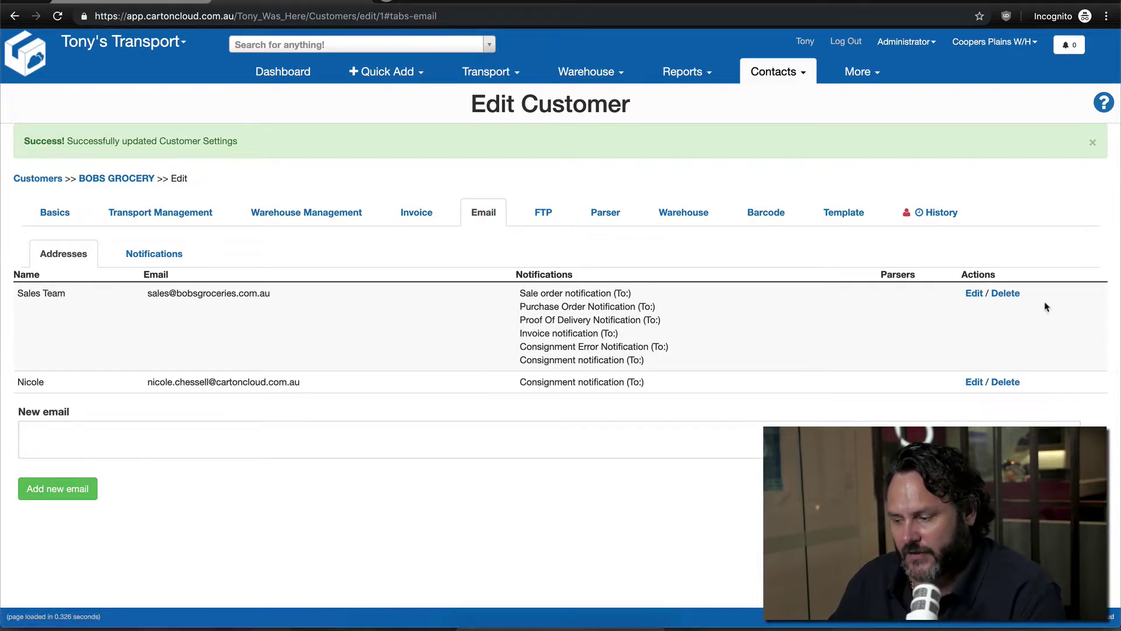
click(974, 294)
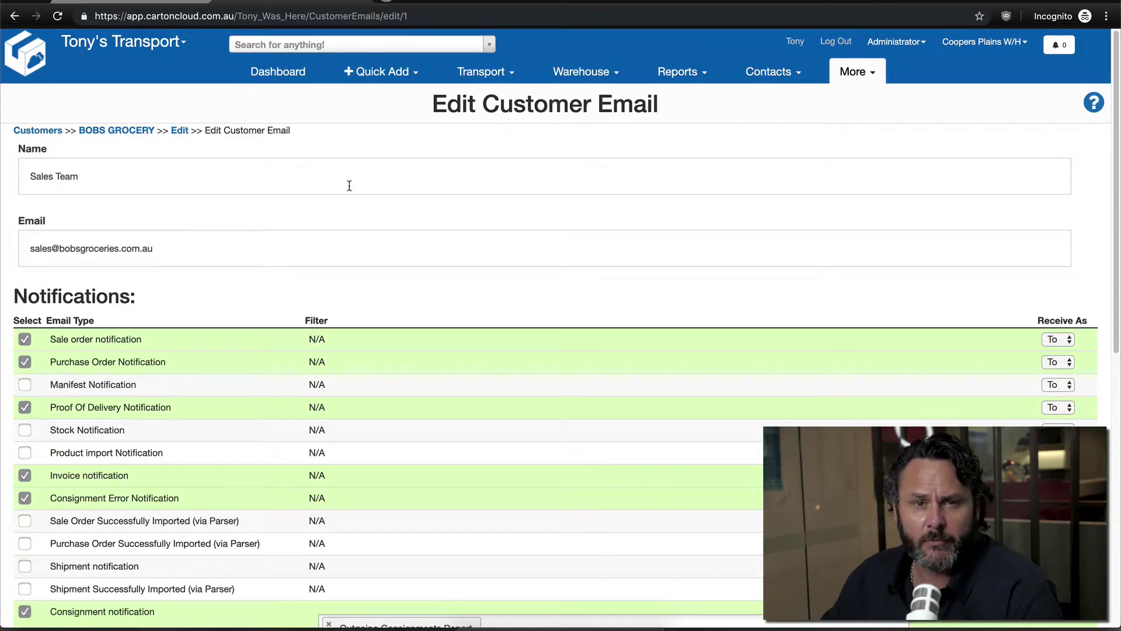
scroll(435, 199, down, 5)
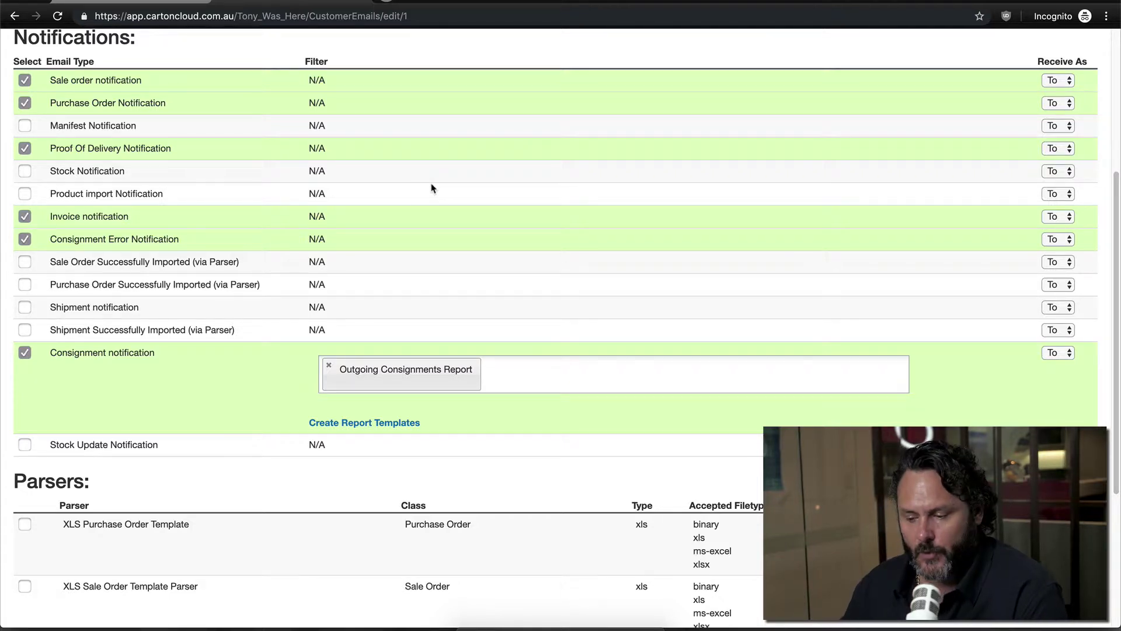
click(593, 374)
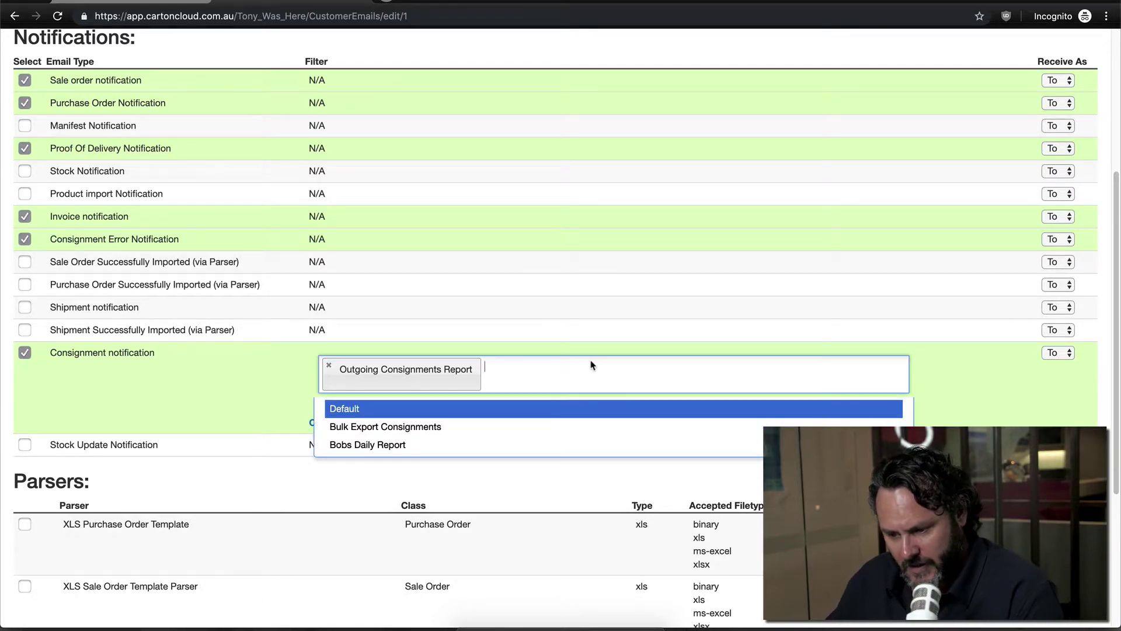
click(392, 446)
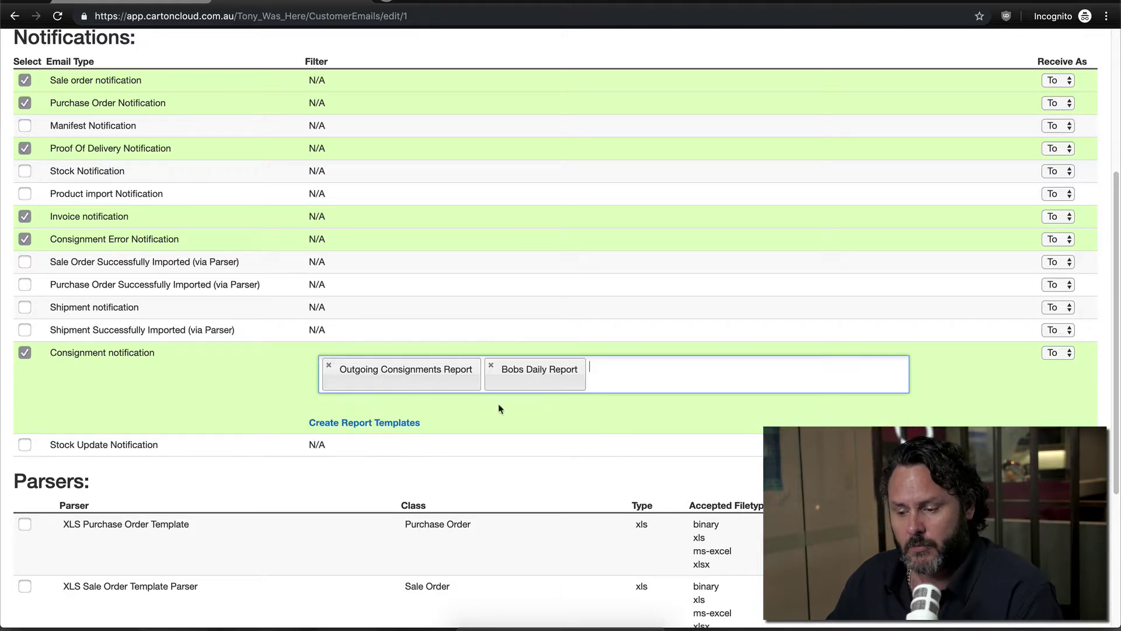
click(328, 367)
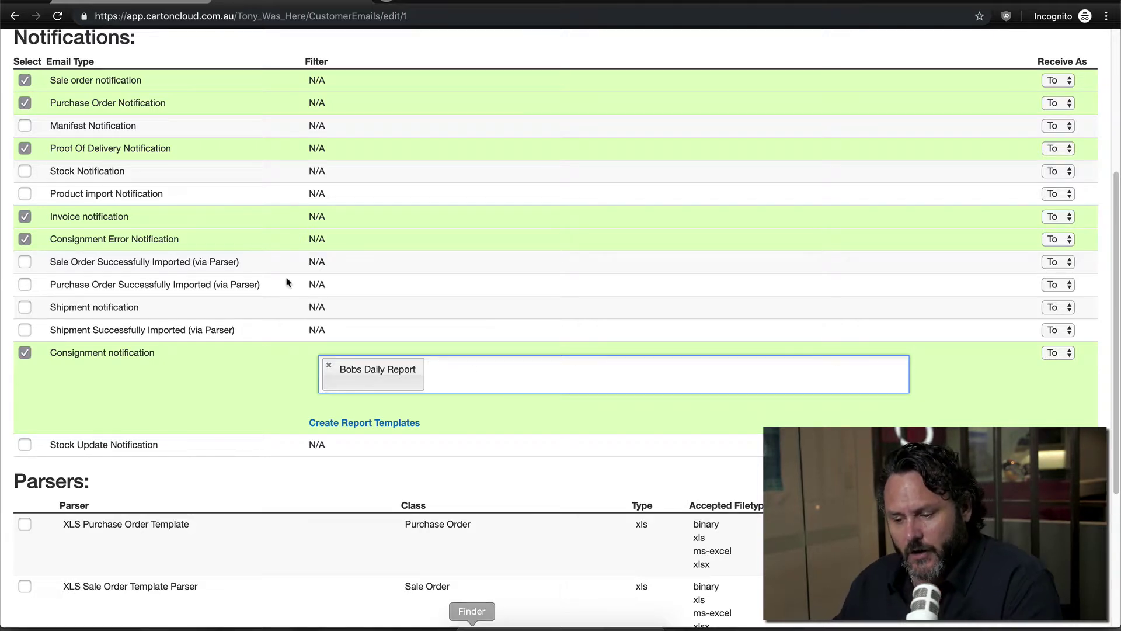
scroll(607, 253, down, 4)
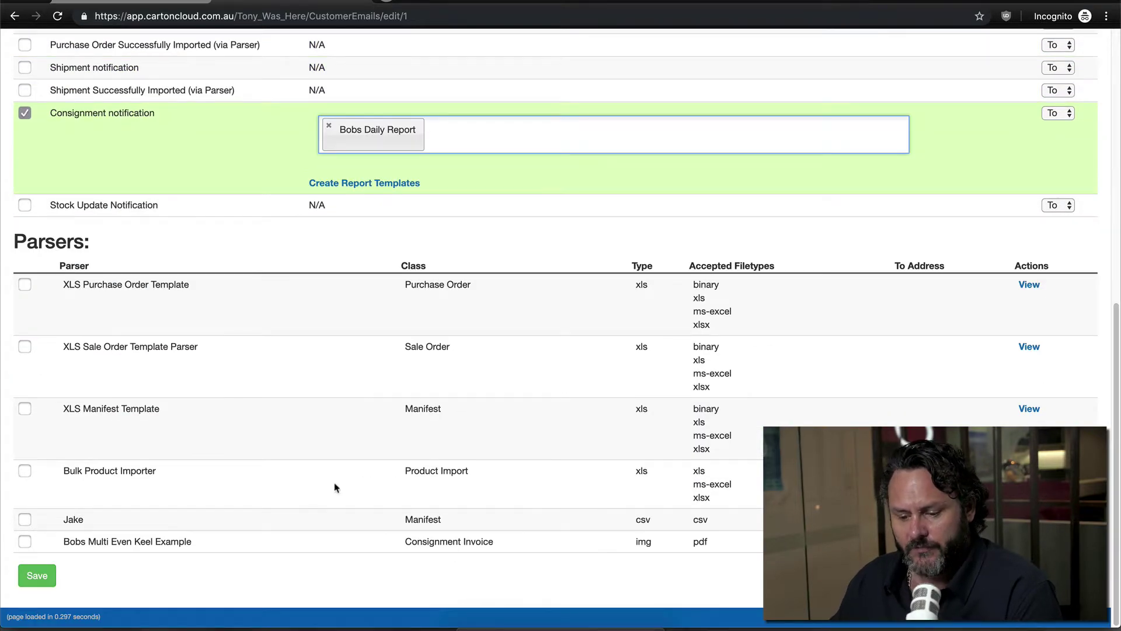
click(44, 577)
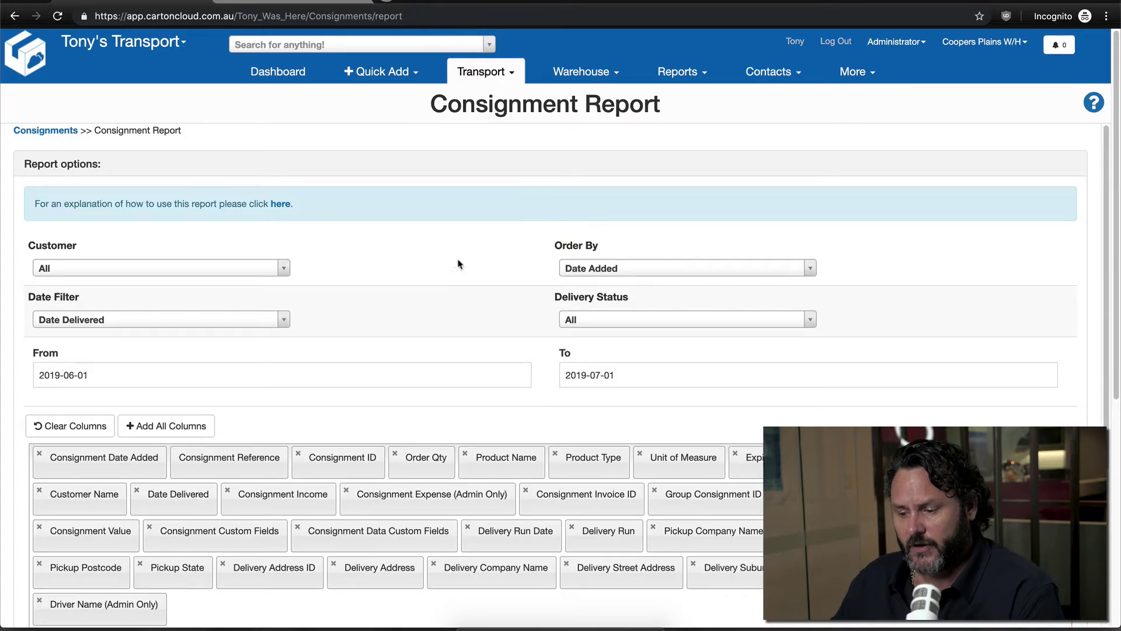
Return to the original Consignment Report tab and review its columns, daily email option and available templates, keeping Bobs Daily Report selected.
scroll(459, 264, down, 2)
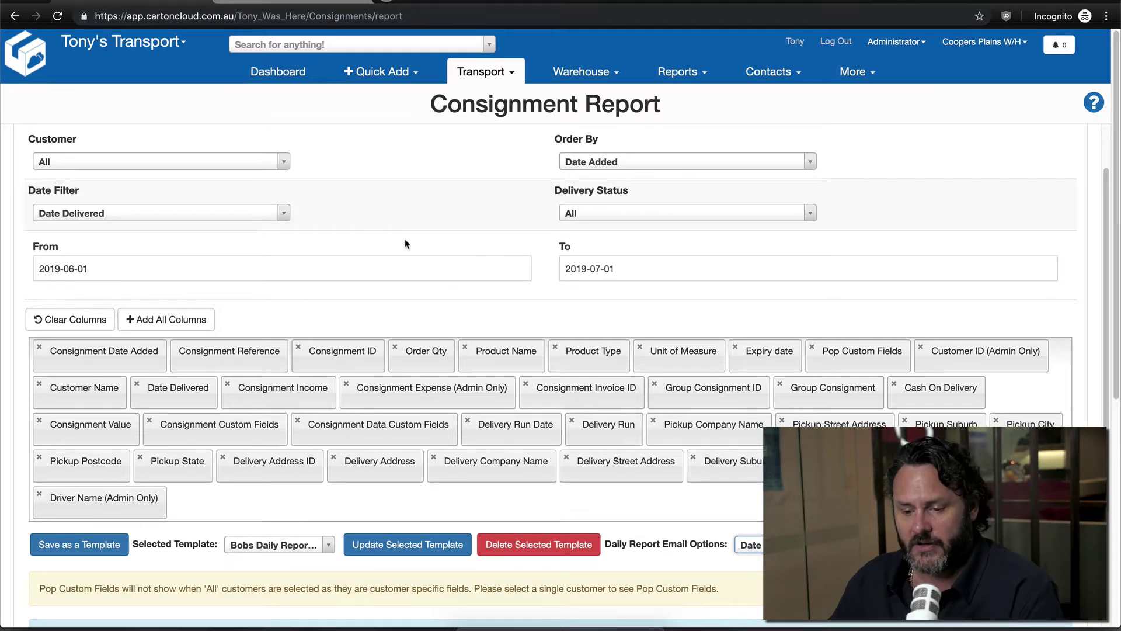
scroll(453, 187, down, 3)
scroll(451, 194, down, 1)
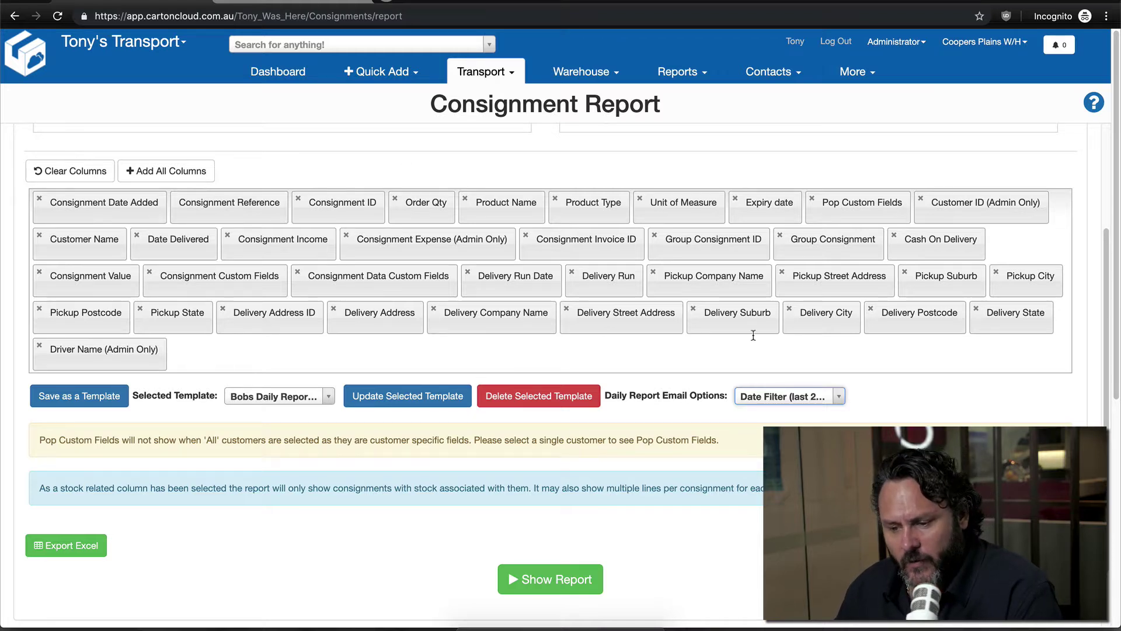
scroll(820, 342, up, 1)
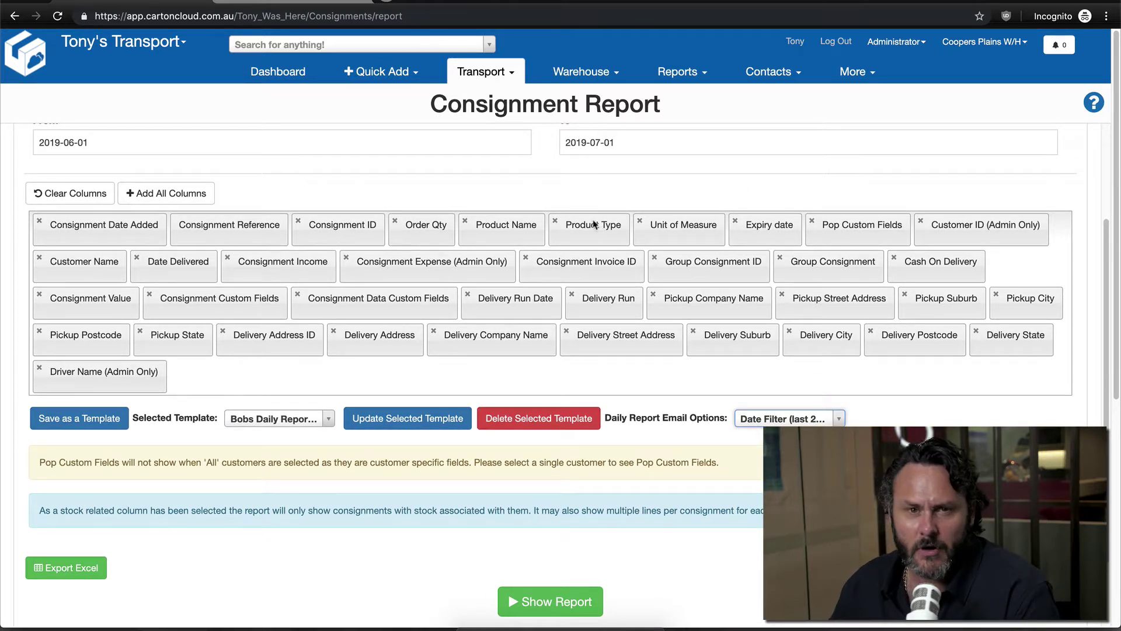
scroll(724, 321, up, 1)
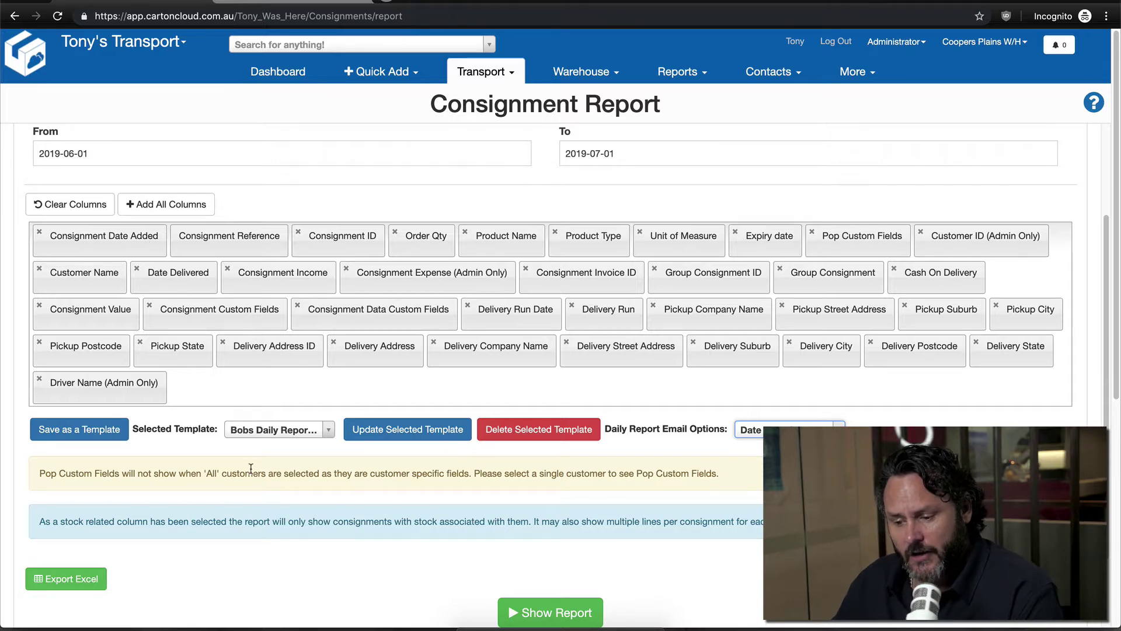
click(327, 432)
click(169, 454)
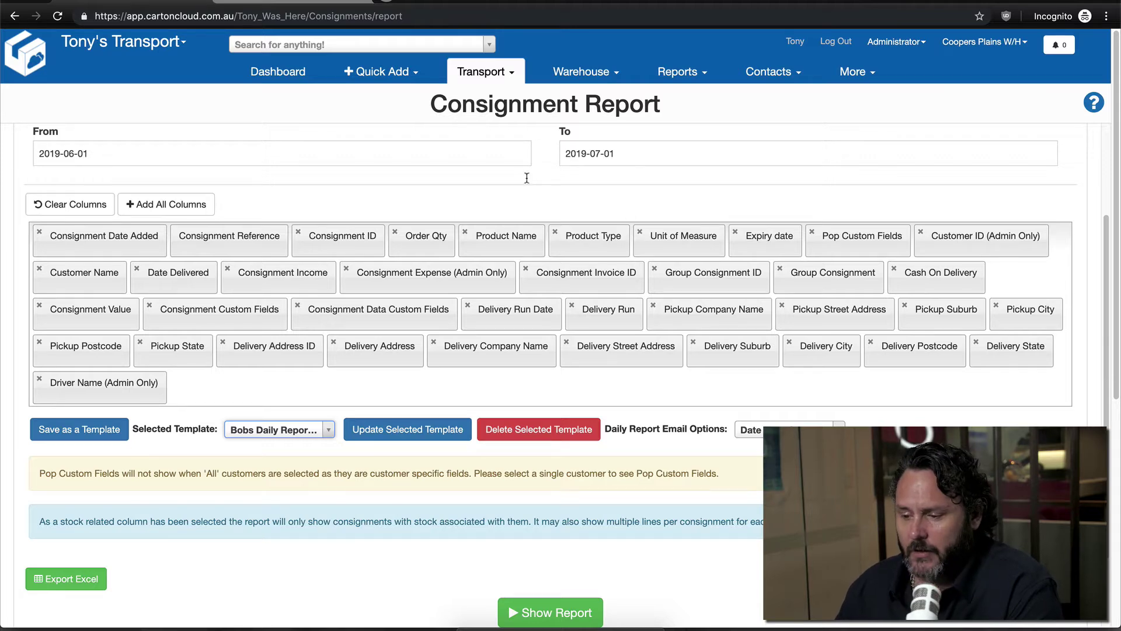
Look over the report's filters and open the help article explaining how to use the Consignment Report.
scroll(402, 185, up, 4)
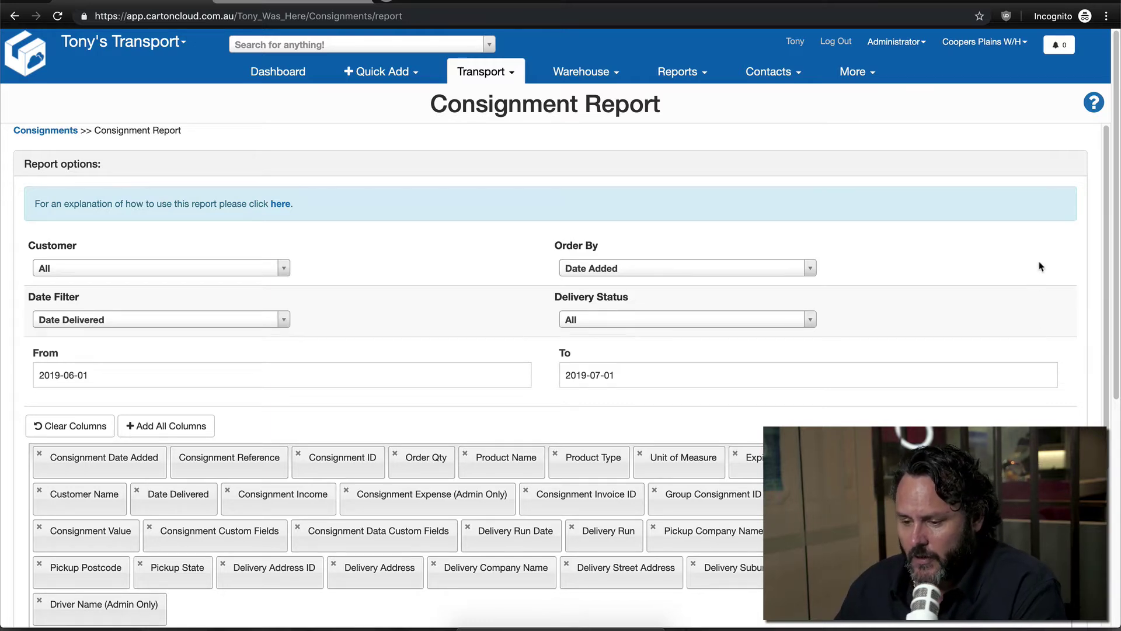
scroll(1023, 256, down, 1)
scroll(1023, 256, down, 1)
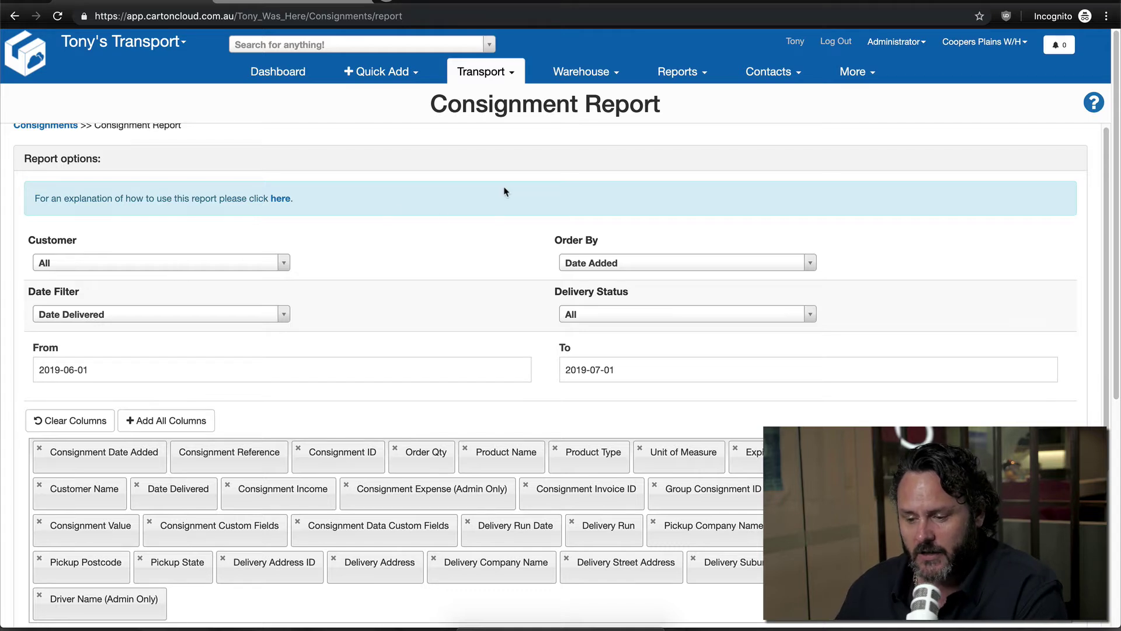
scroll(269, 210, up, 2)
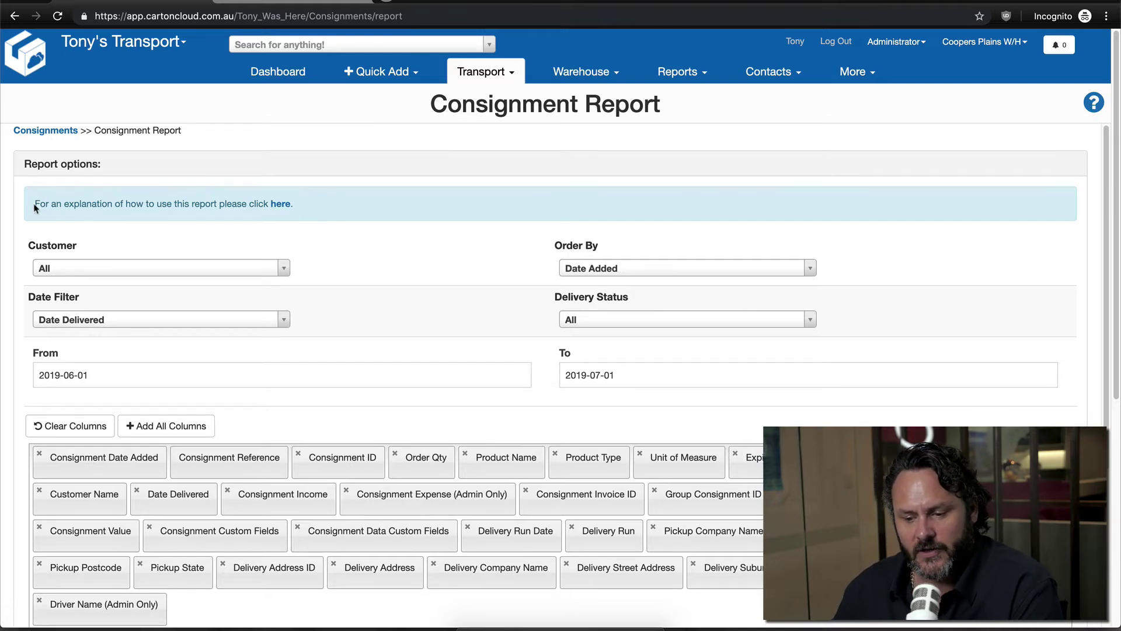
click(280, 205)
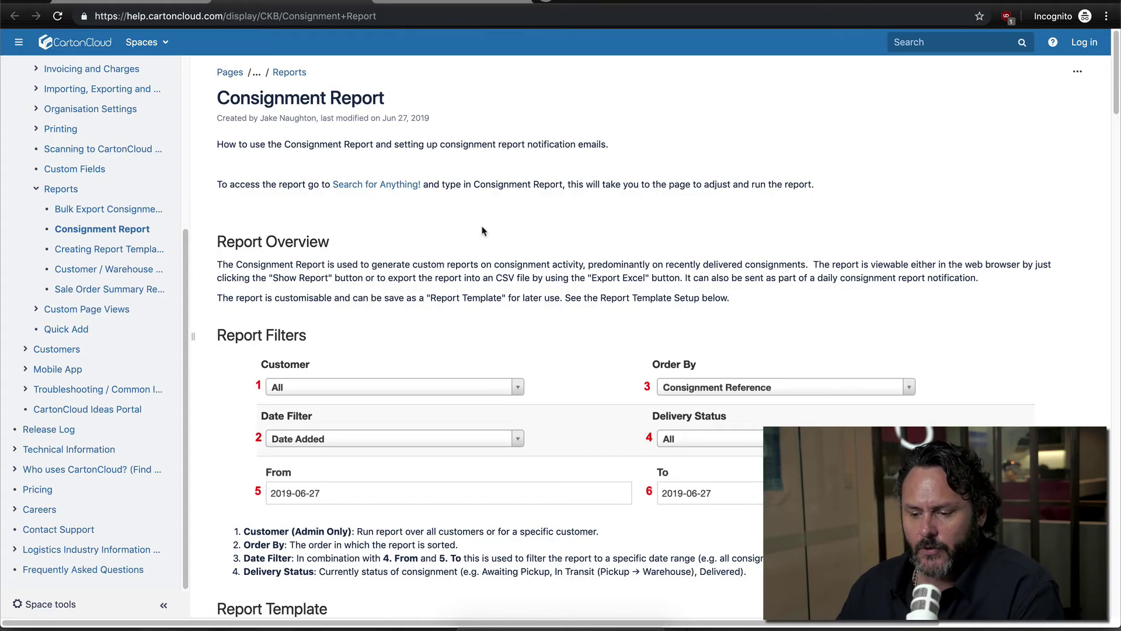
Skim the Consignment Report help article, covering its overview, filters, report template and consignment notification sections.
scroll(484, 239, down, 7)
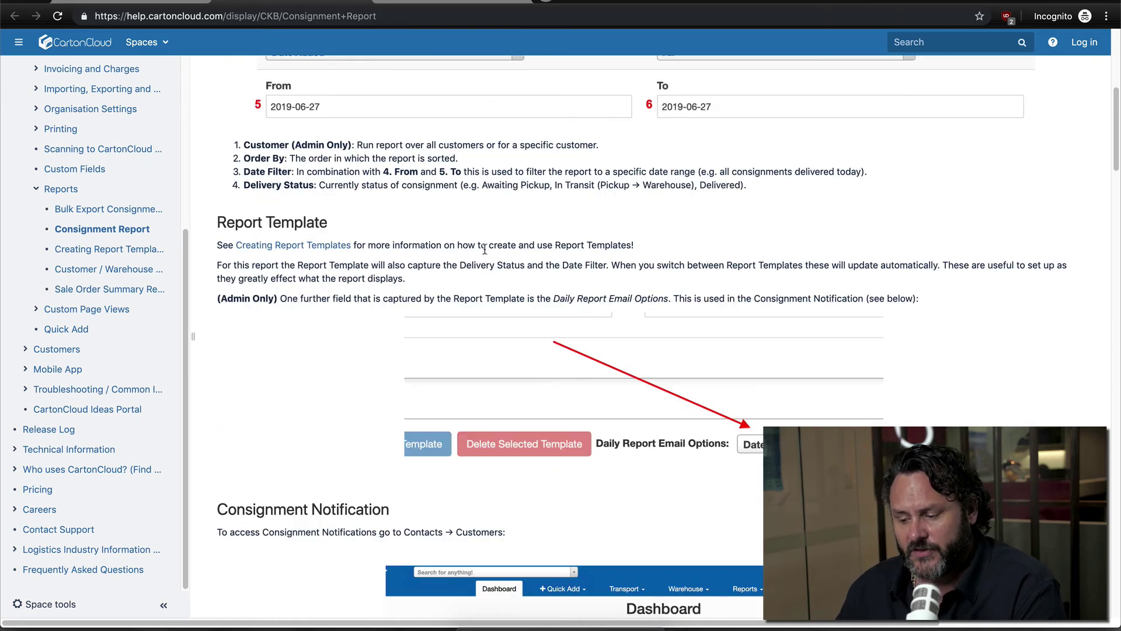
scroll(484, 249, down, 11)
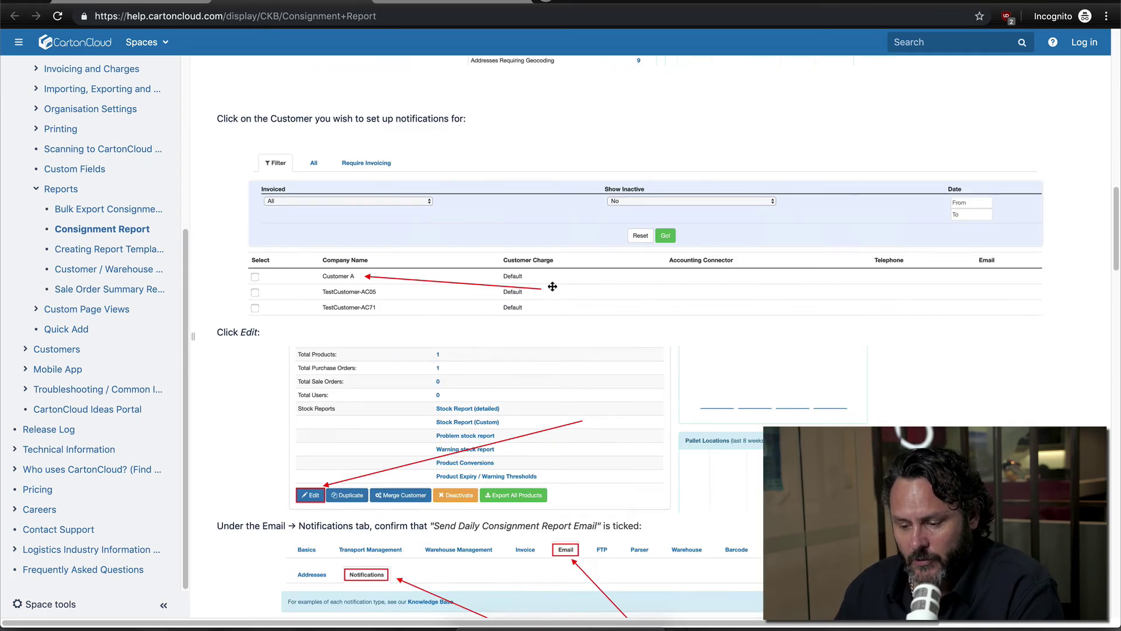
scroll(552, 286, down, 3)
scroll(546, 283, up, 20)
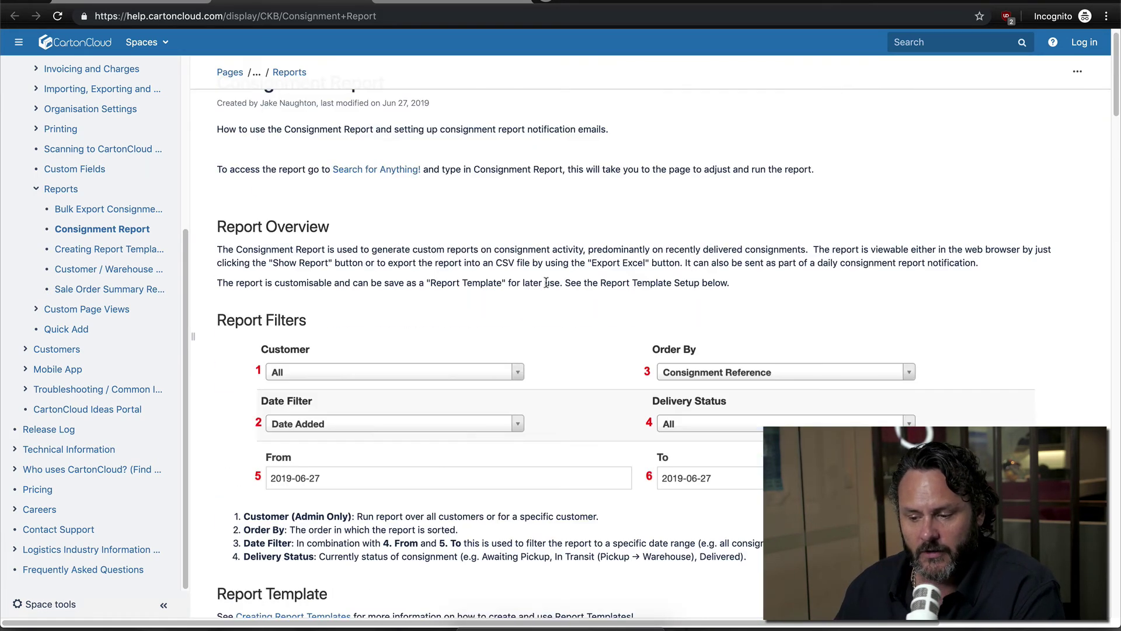
scroll(546, 282, up, 1)
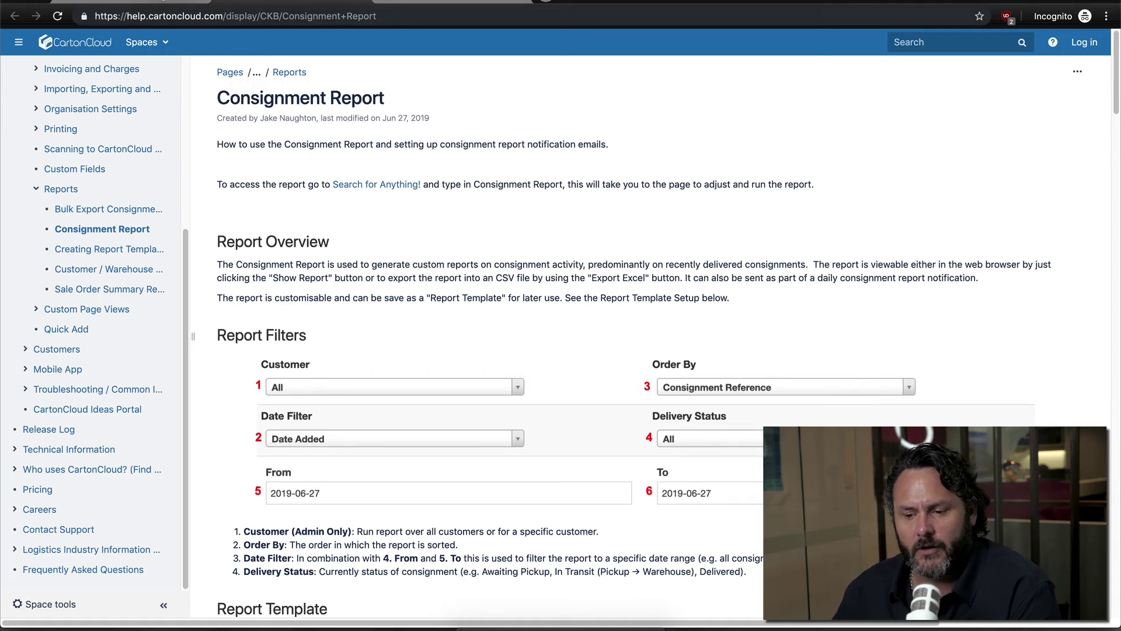
Return to the CartonCloud Consignment Report, look over the available reports, and switch the selected template to Outgoing Consignments Report (Visible to all).
click(173, 1)
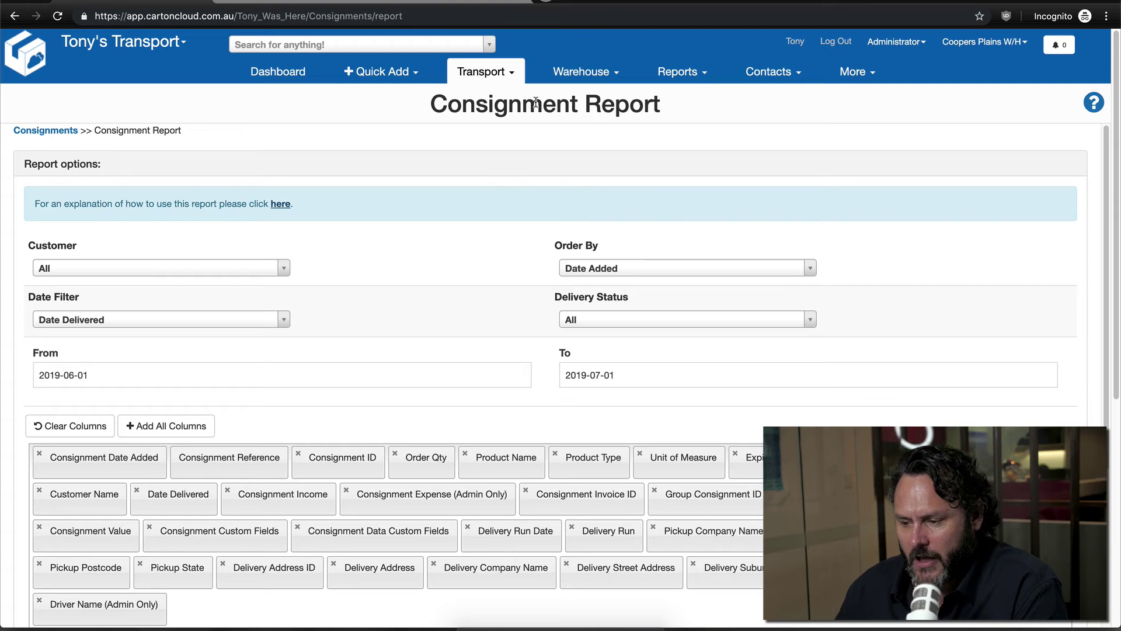
click(688, 80)
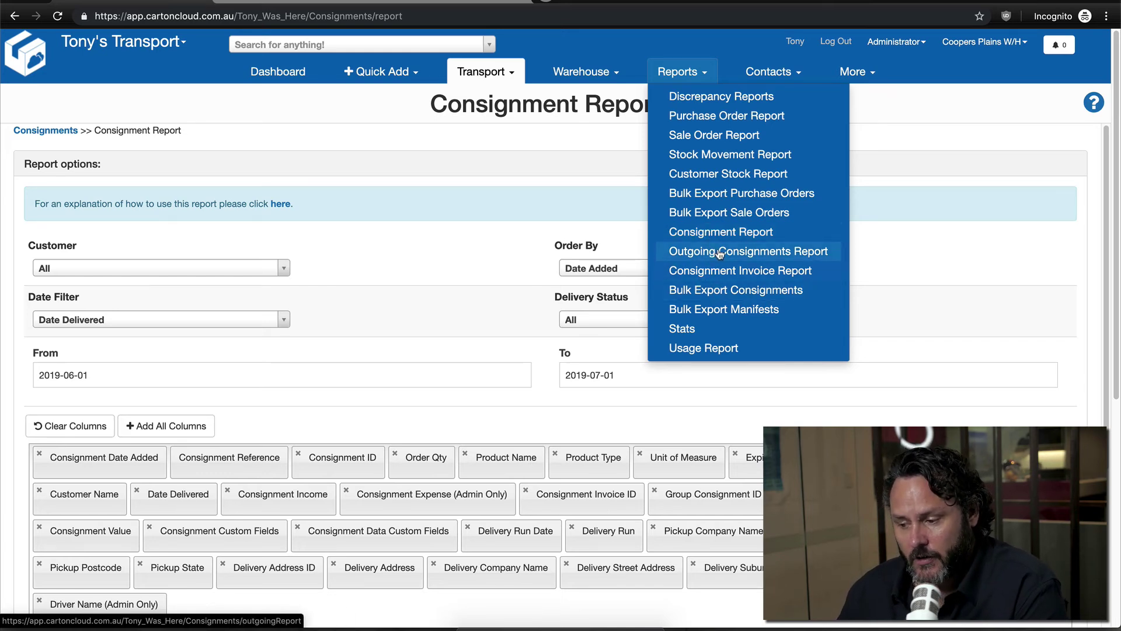
scroll(718, 257, down, 6)
scroll(714, 257, down, 1)
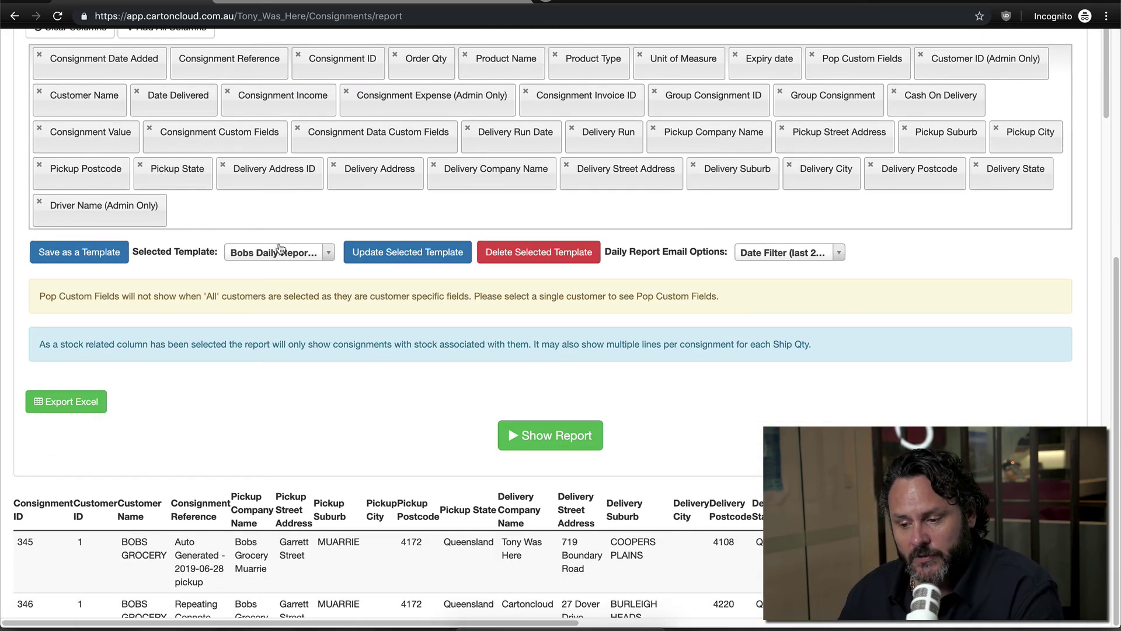
click(329, 254)
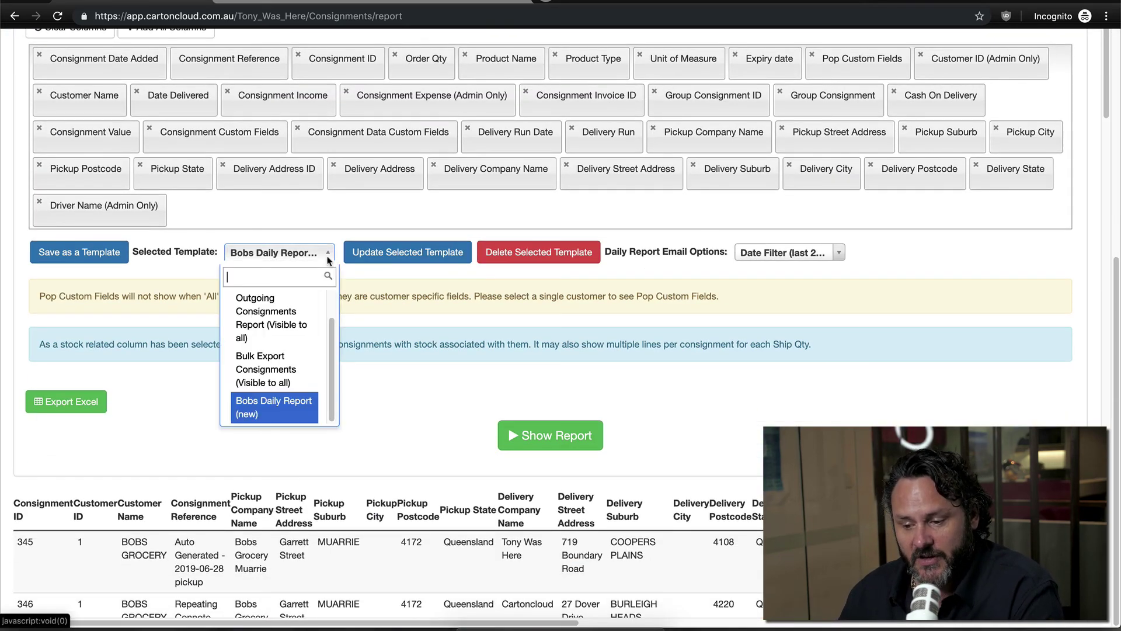
click(286, 318)
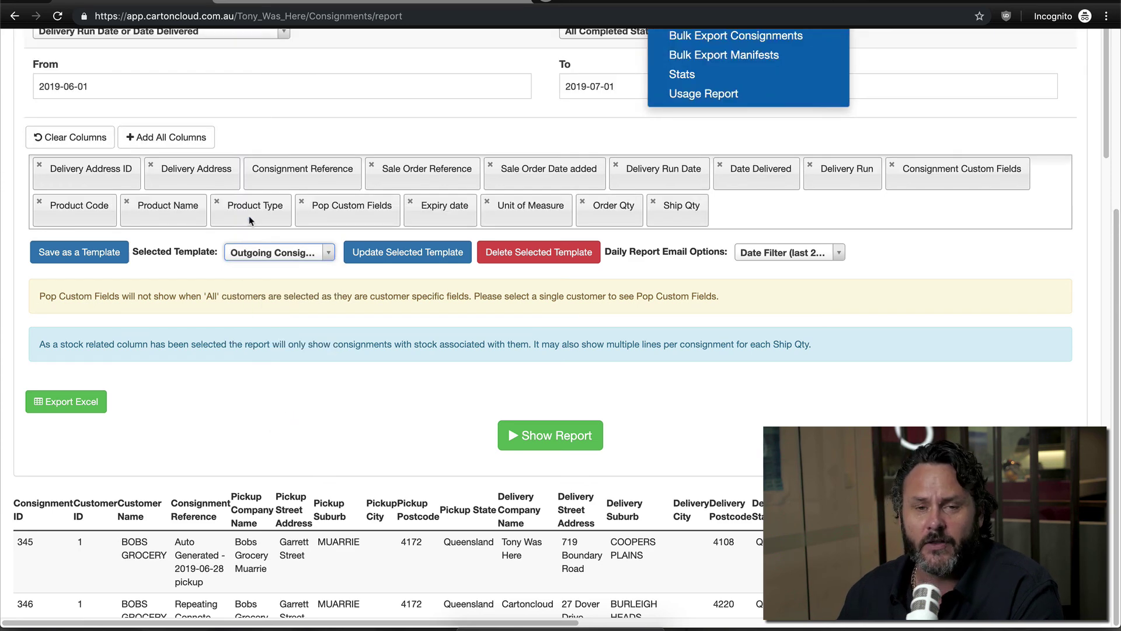